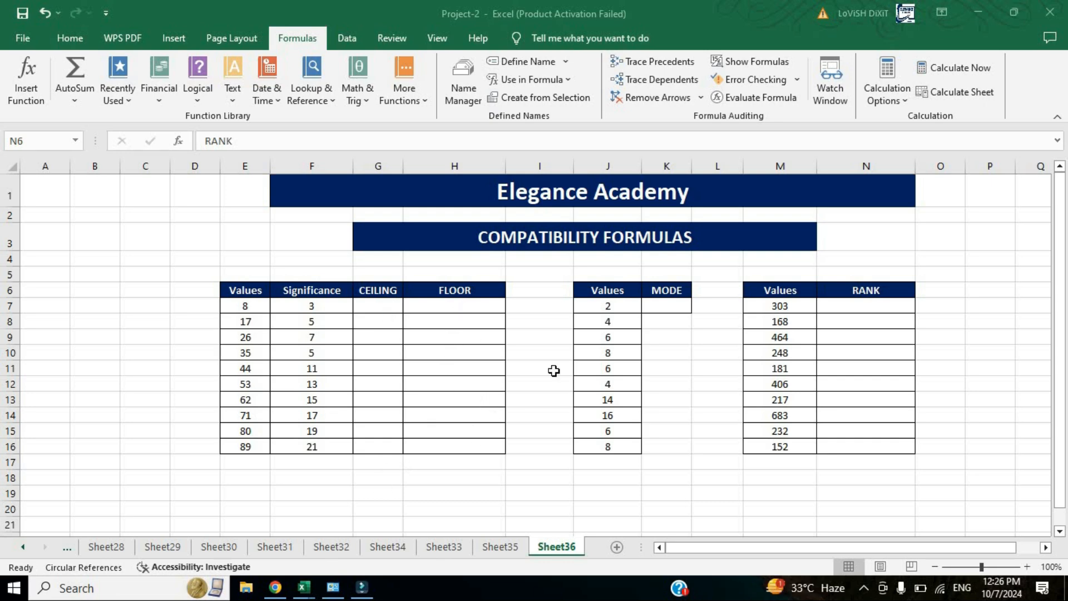
left_click_drag(612, 305, 626, 436)
left_click(617, 398)
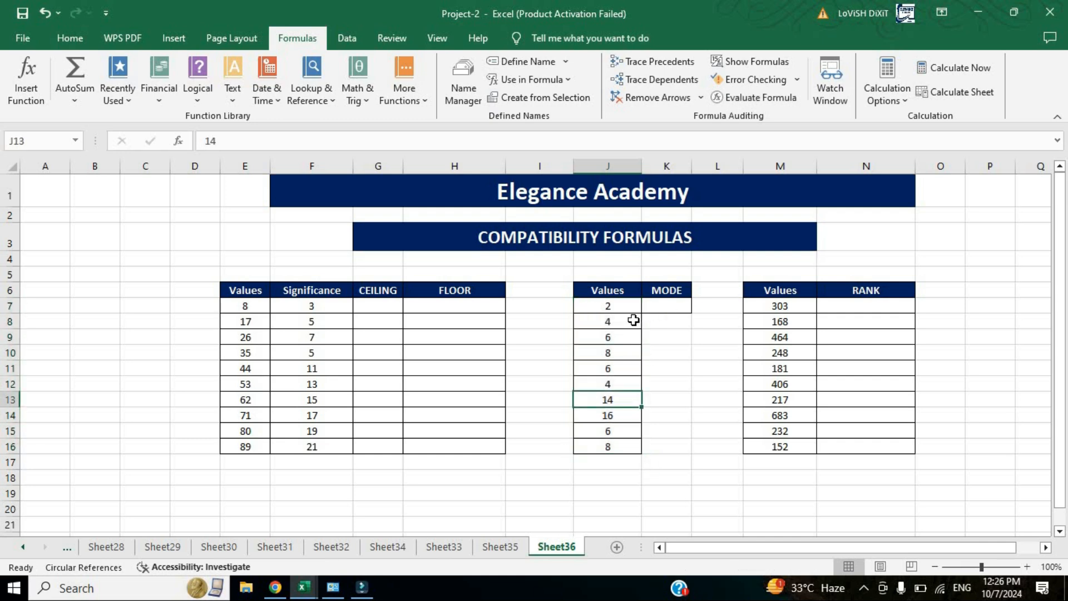
left_click(616, 353)
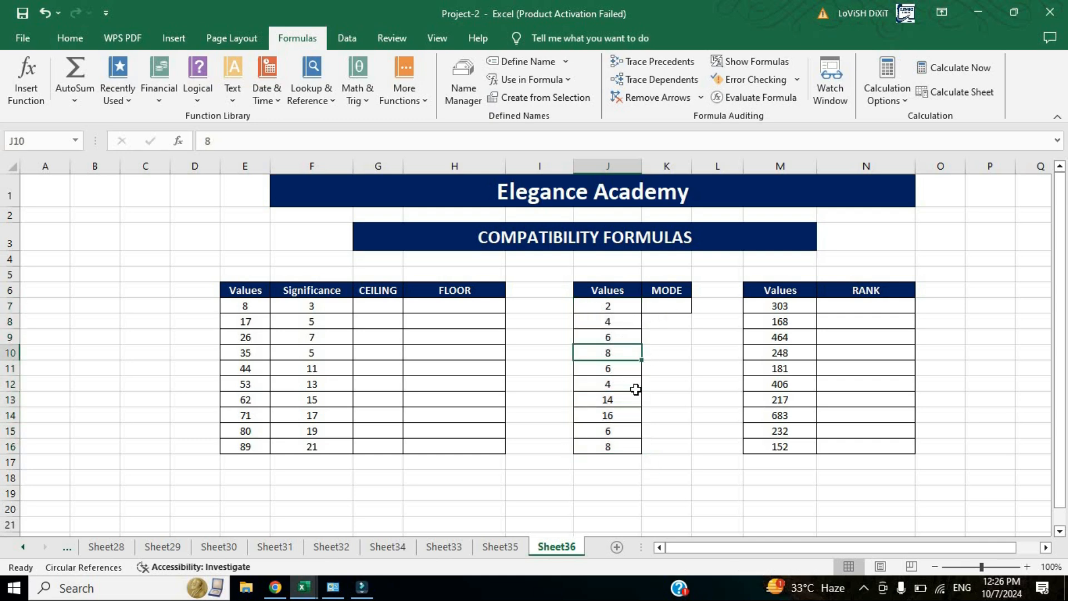
left_click_drag(798, 305, 802, 435)
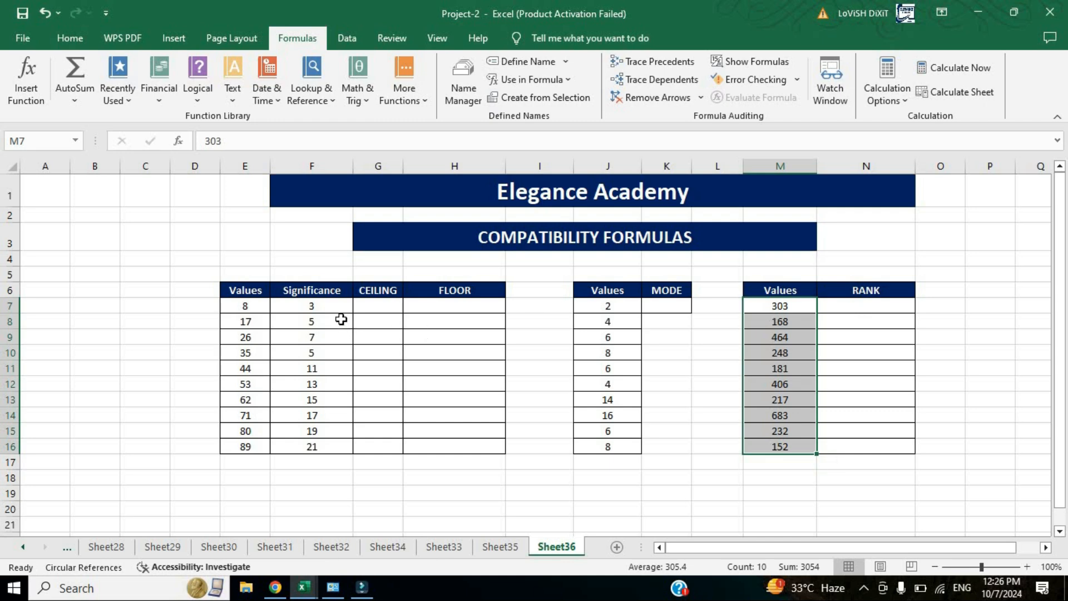
Enter =CEILING(E7,F7) in G7 and fill the formula down through G16
left_click(385, 313)
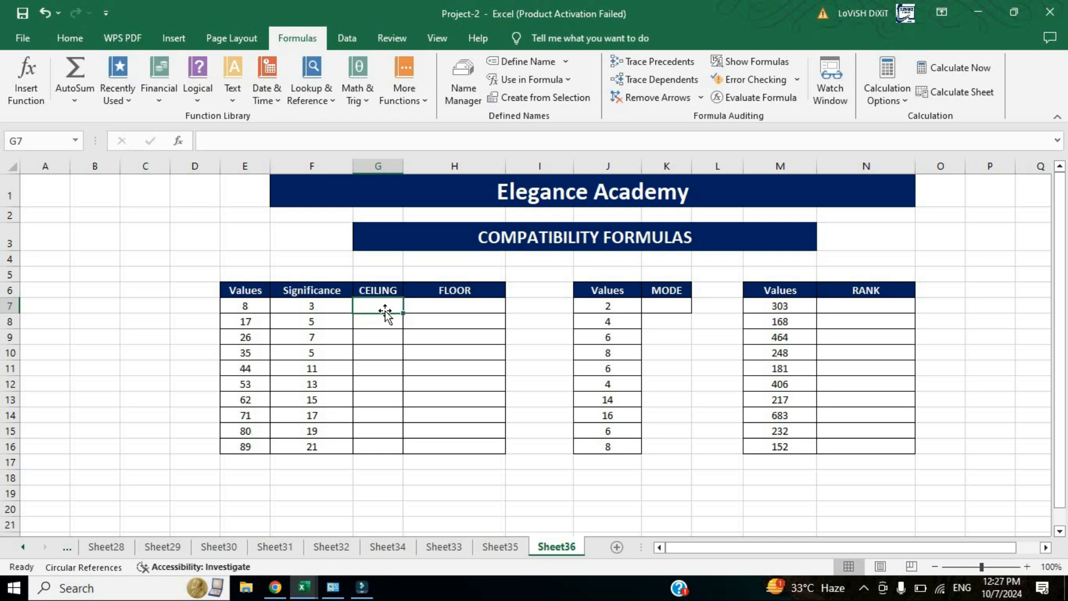
type("=")
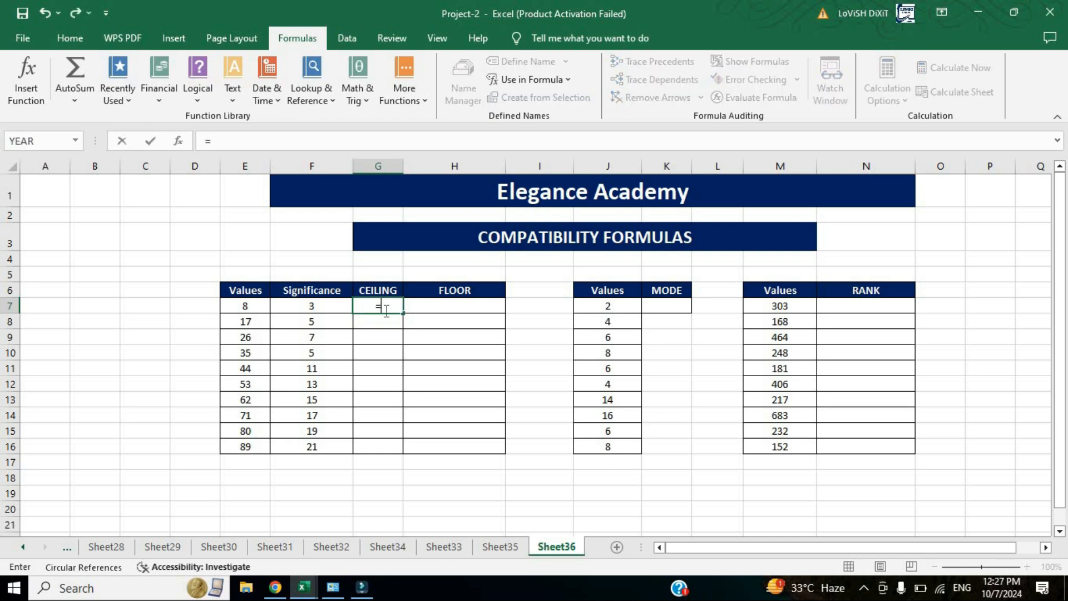
type("CEIL")
key("Down")
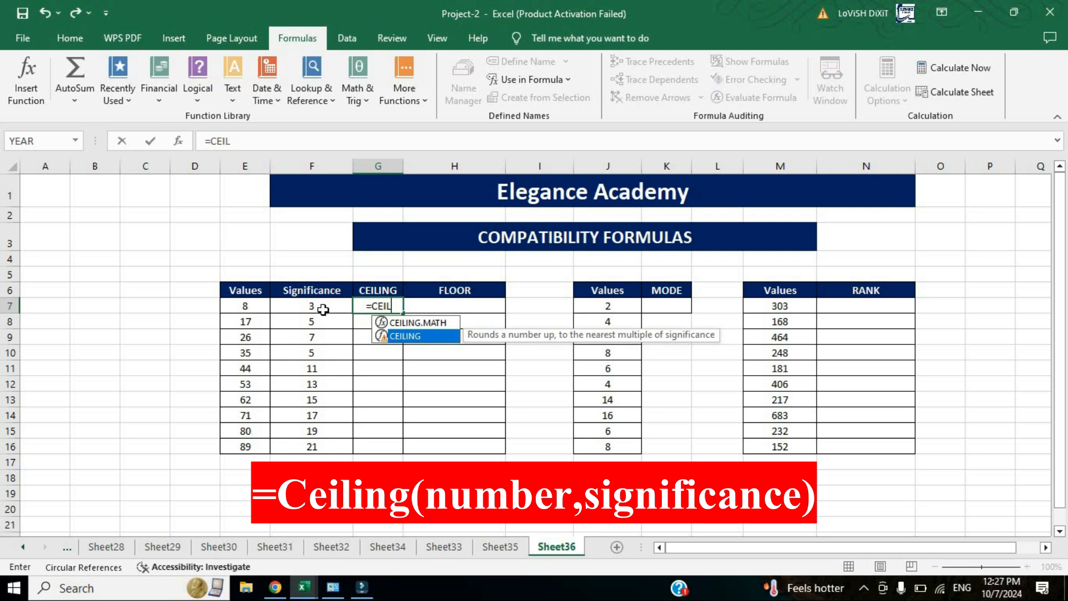
key("Tab")
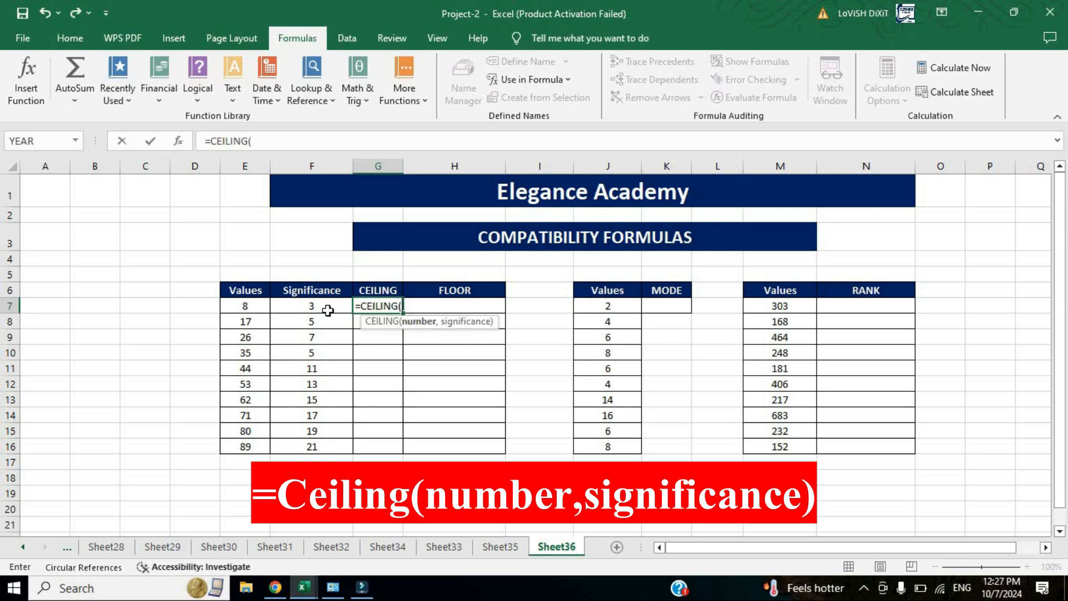
left_click(239, 305)
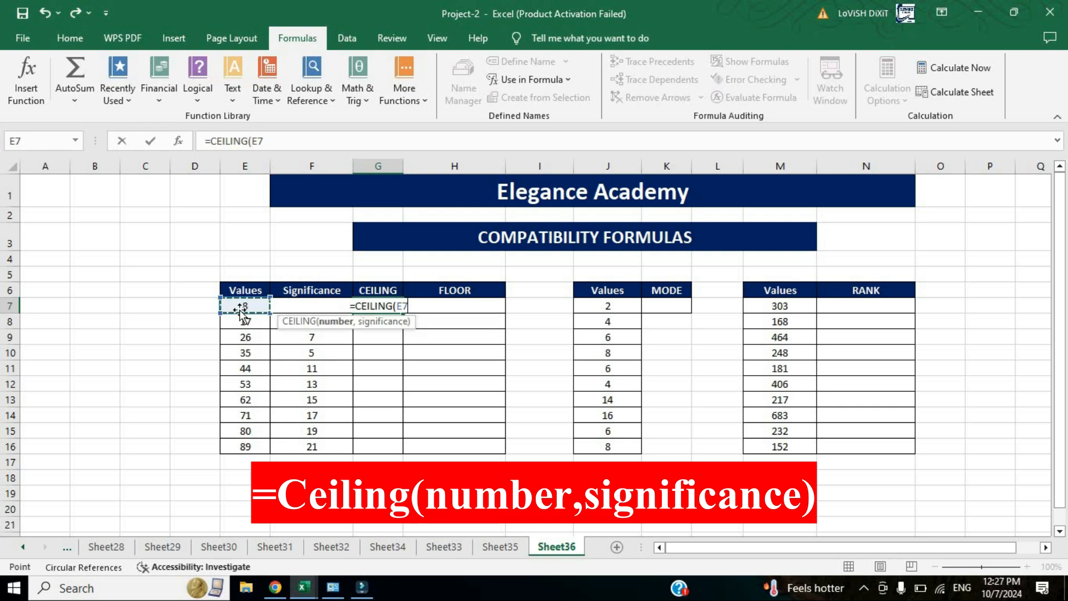
type(",")
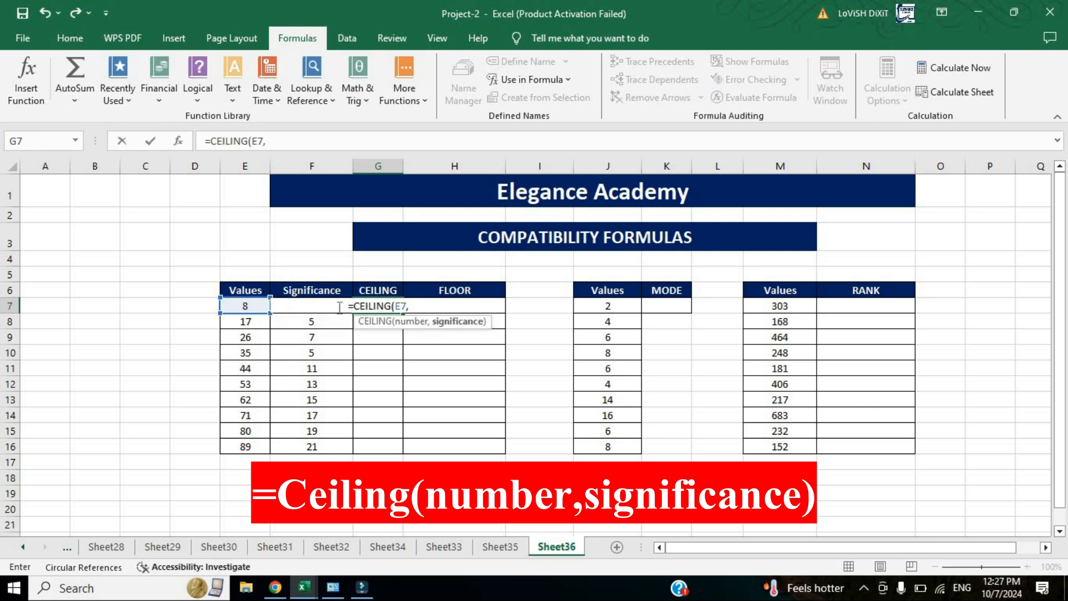
left_click(339, 307)
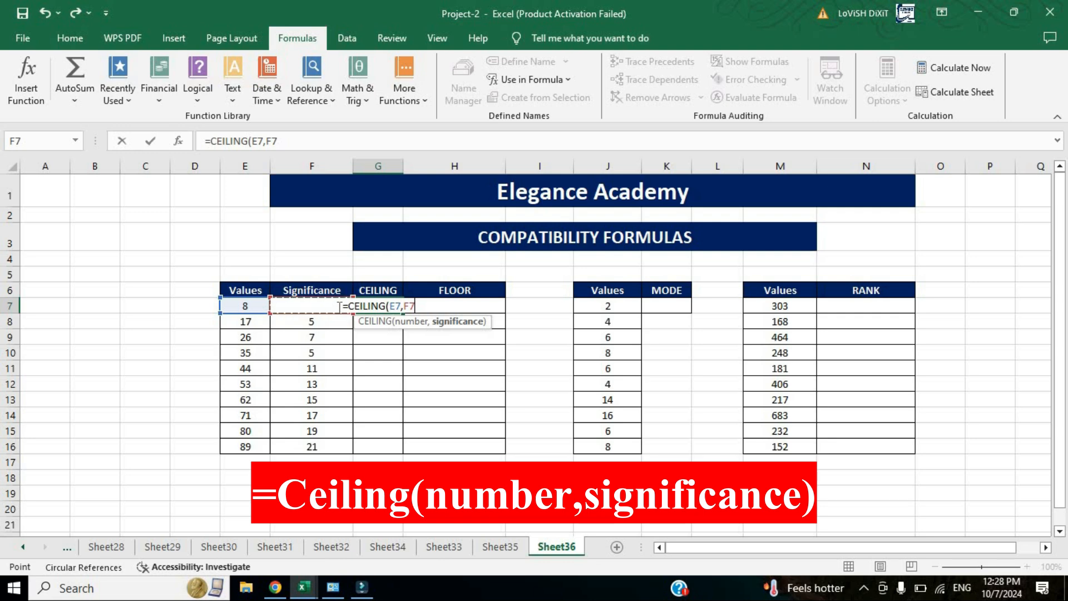
type(")")
key("Return")
left_click(385, 307)
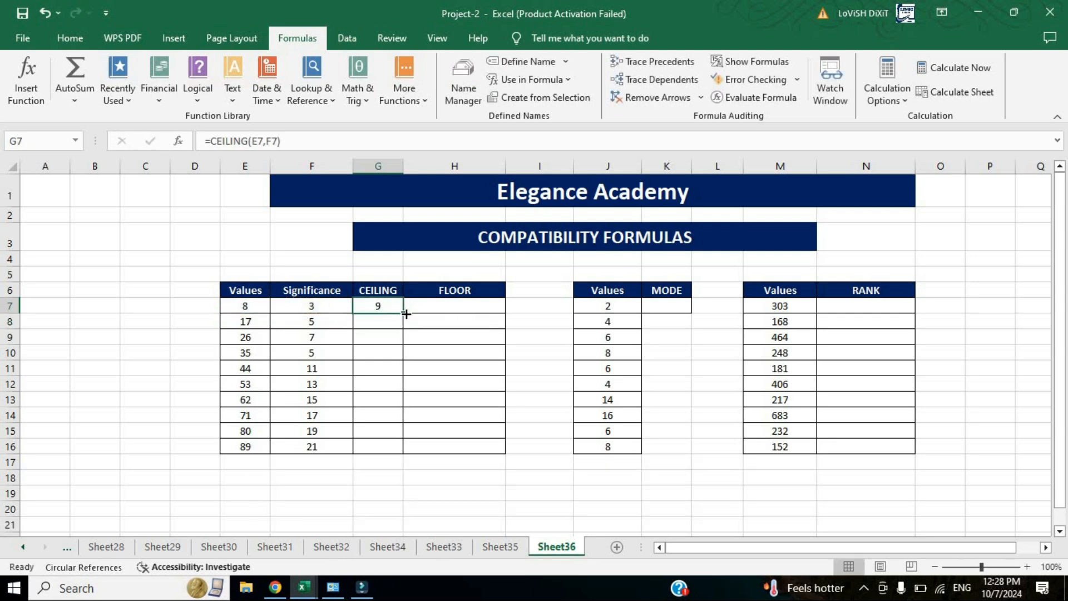
left_click_drag(400, 415, 393, 445)
Compare the value, significance and CEILING result in each of rows 7 to 9
left_click(281, 305)
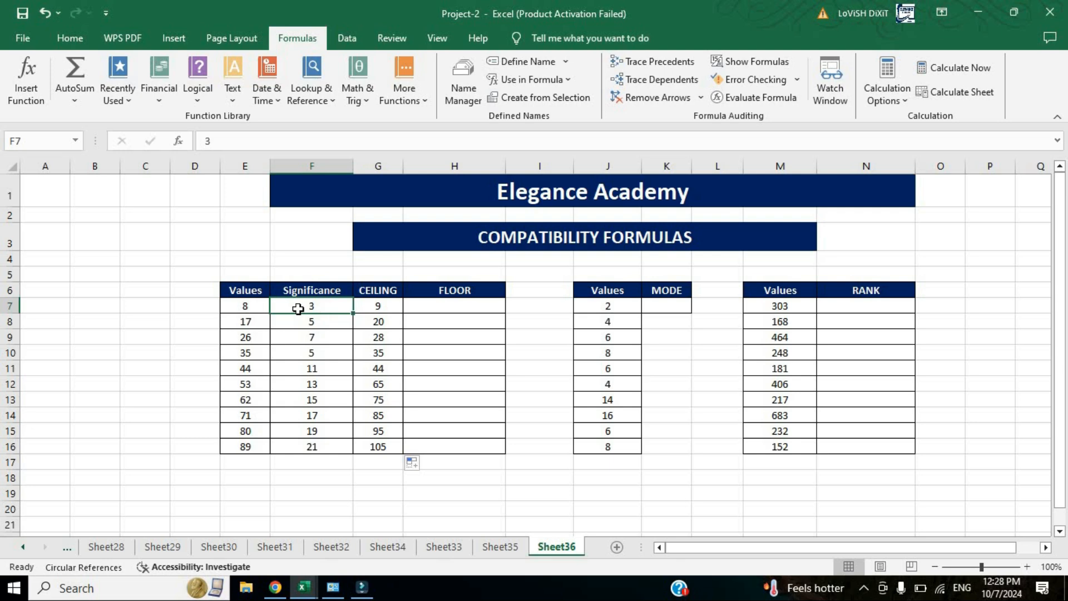
left_click(380, 305)
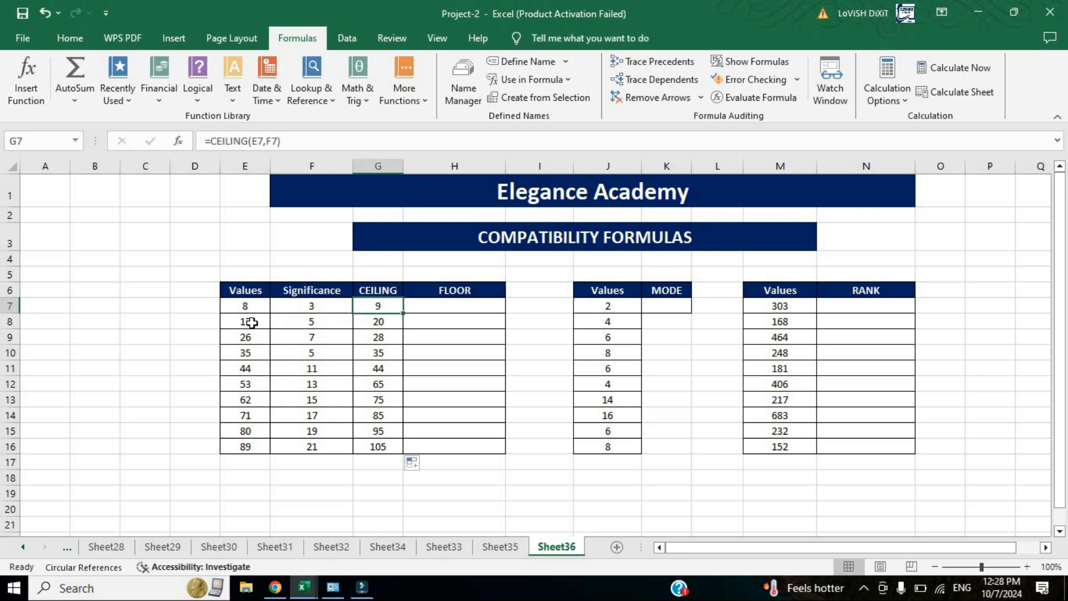
key("Left")
key("Left")
left_click(325, 322)
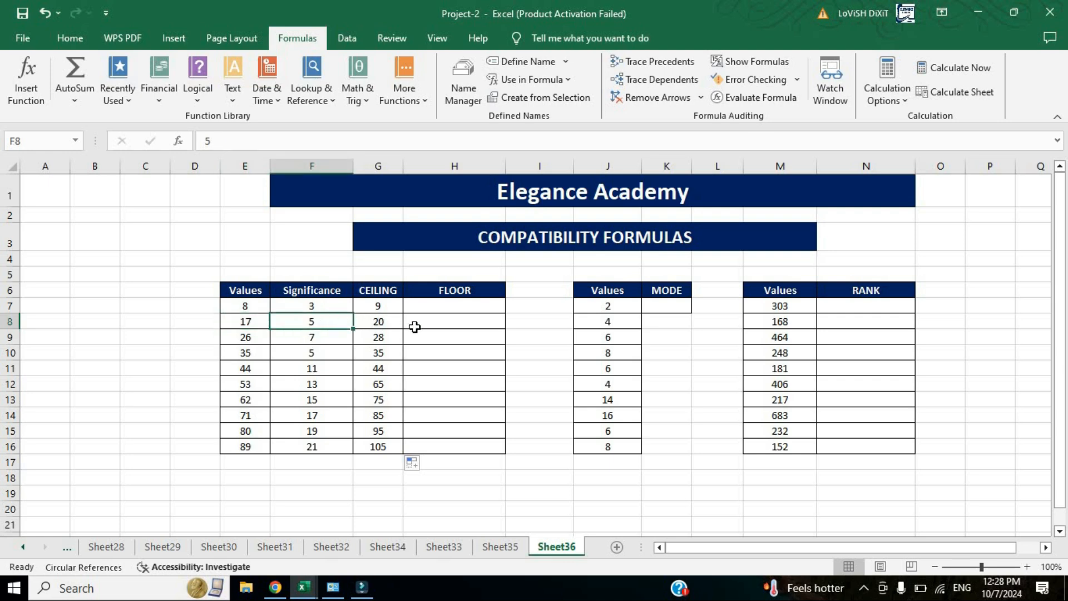
left_click(396, 325)
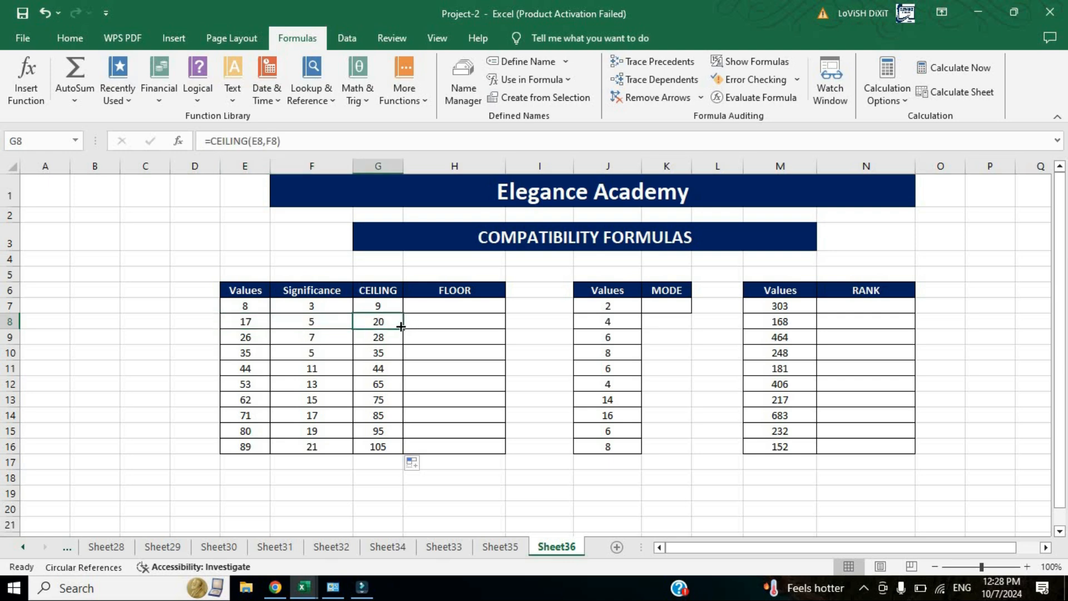
left_click(251, 337)
left_click(328, 339)
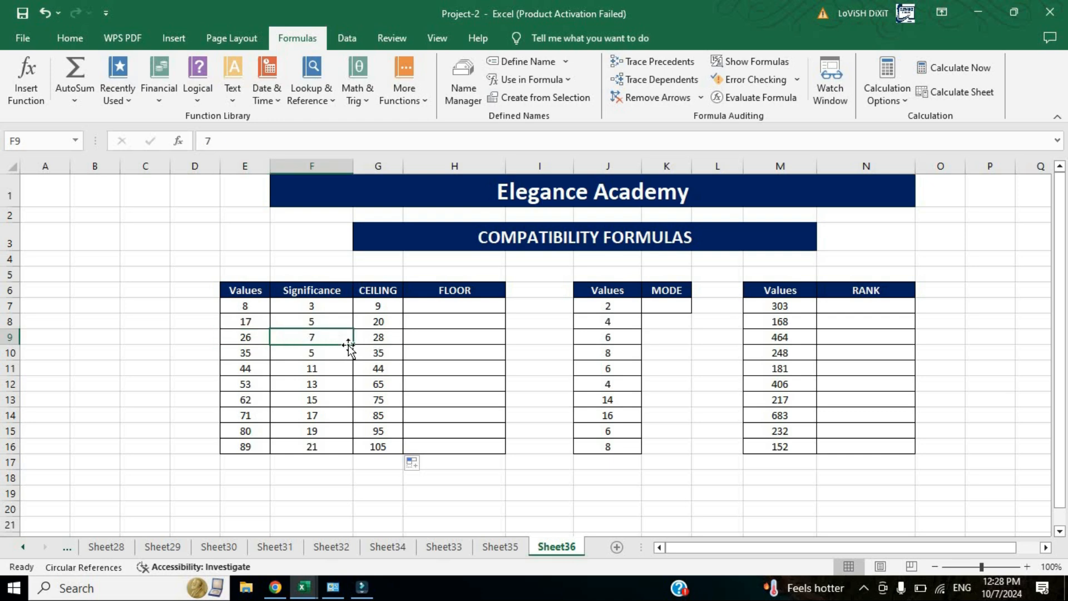
left_click(382, 340)
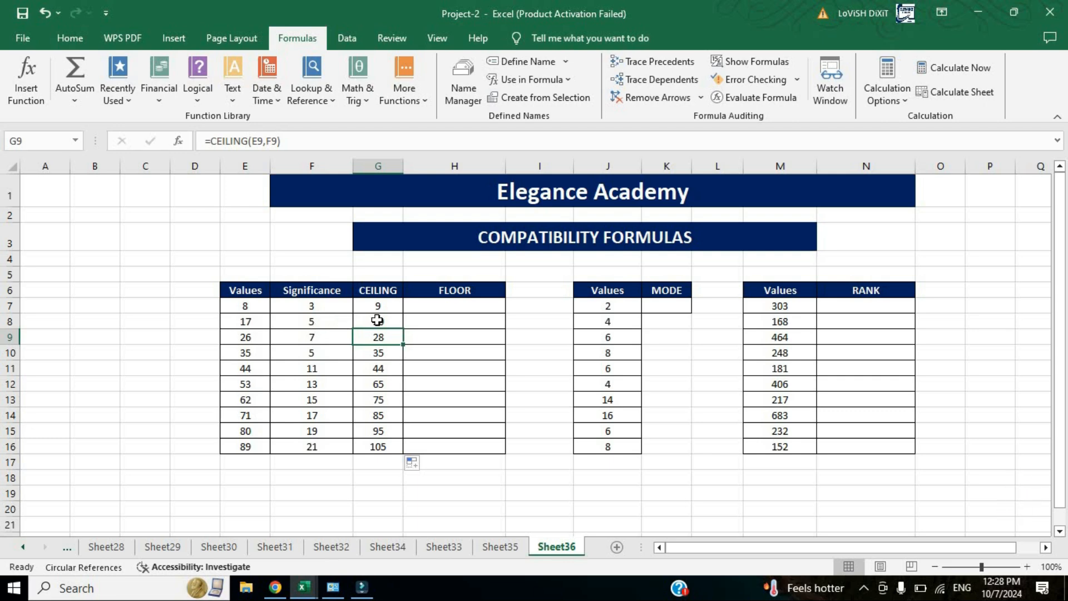
Enter =FLOOR(E7,F7) in H7 and fill the formula down through H16
left_click(444, 305)
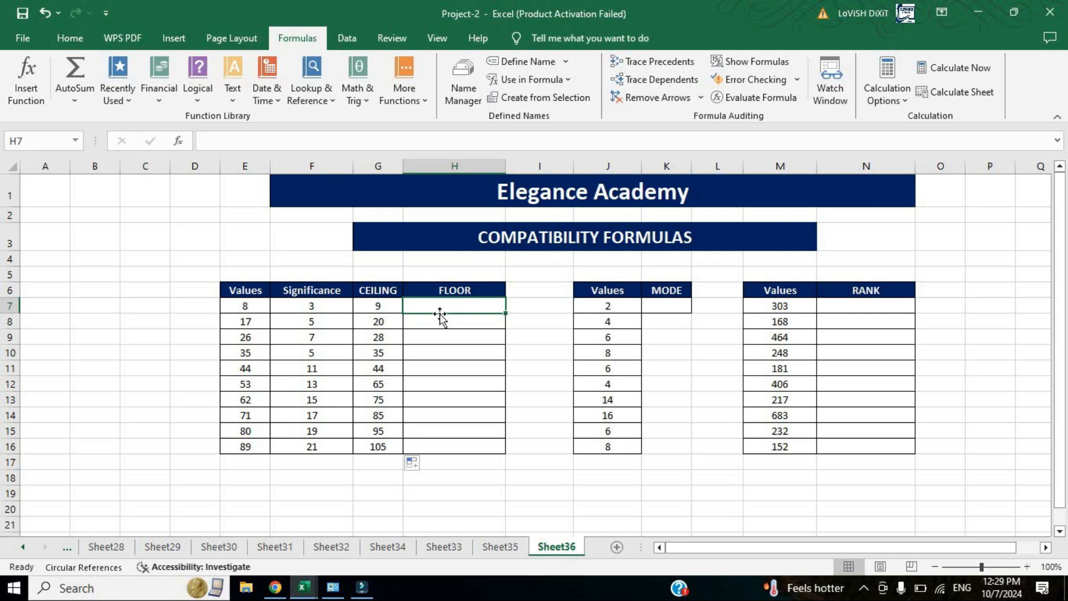
type("=")
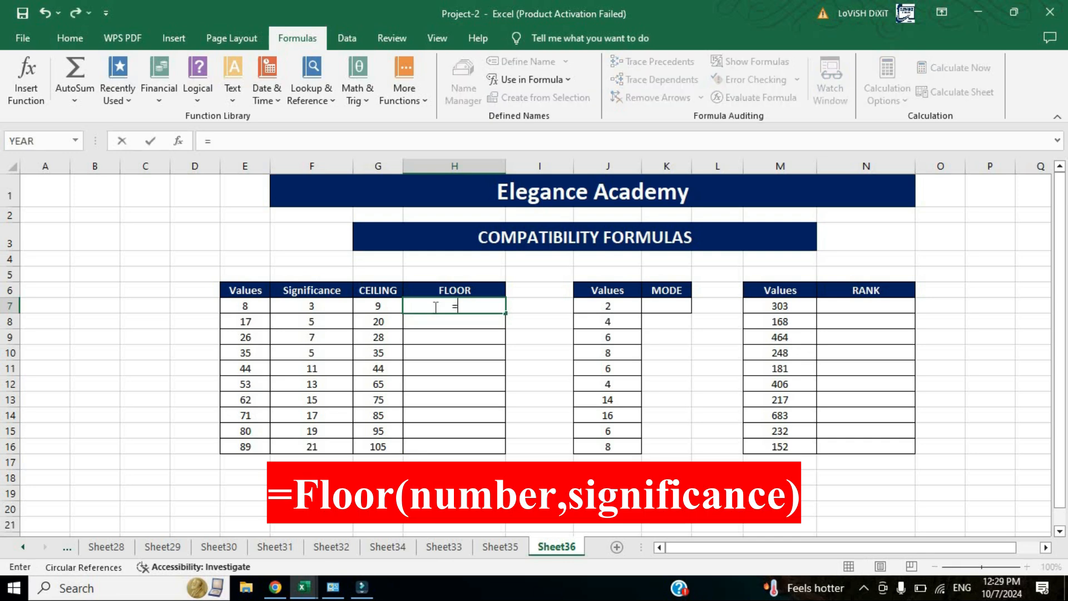
type("FLOO")
key("Down")
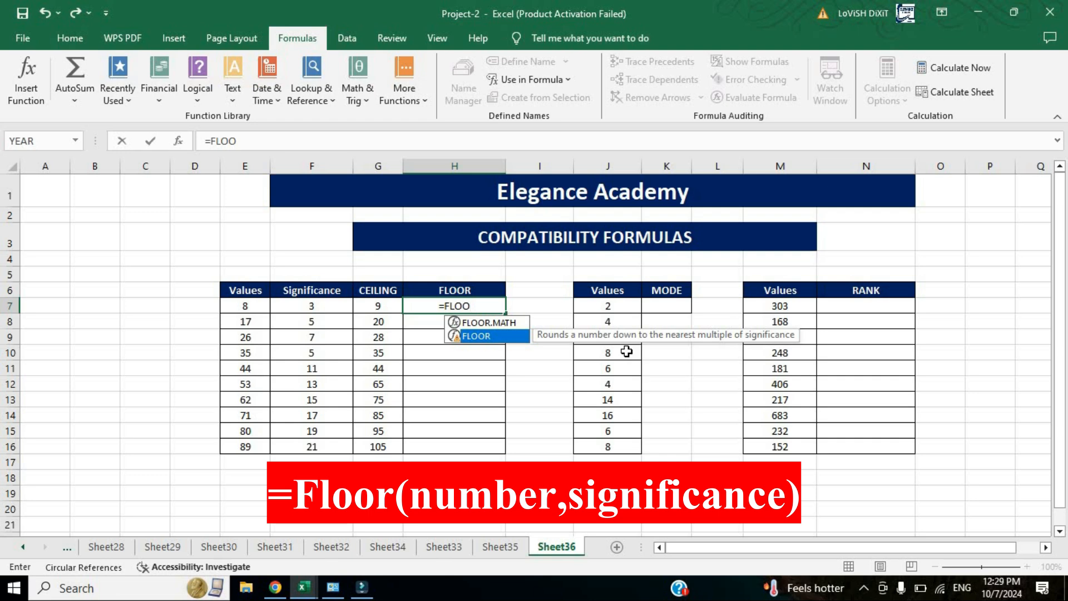
key("Tab")
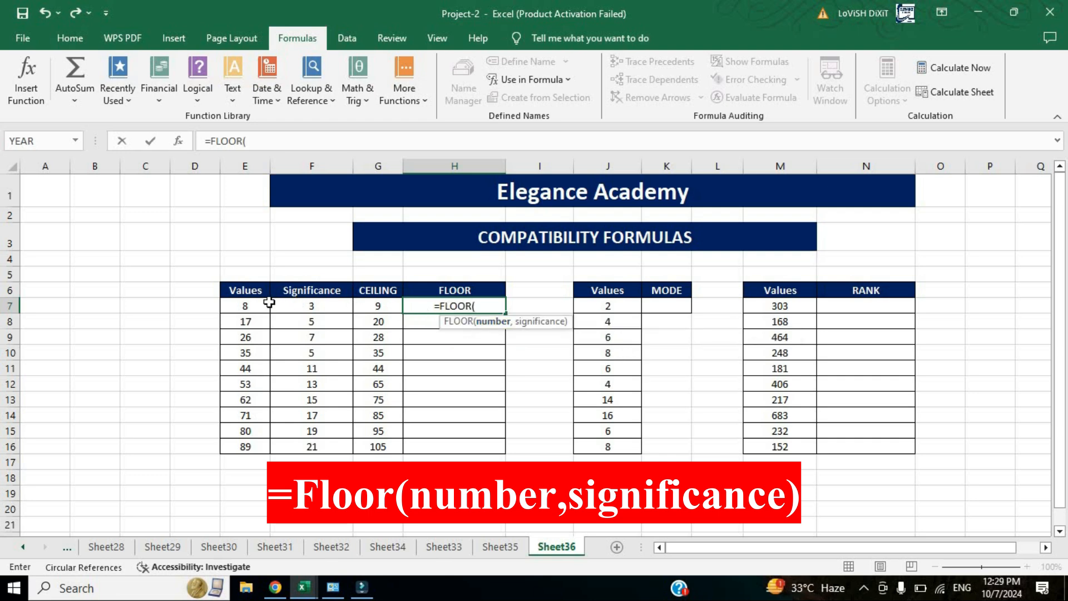
left_click(247, 304)
type(",")
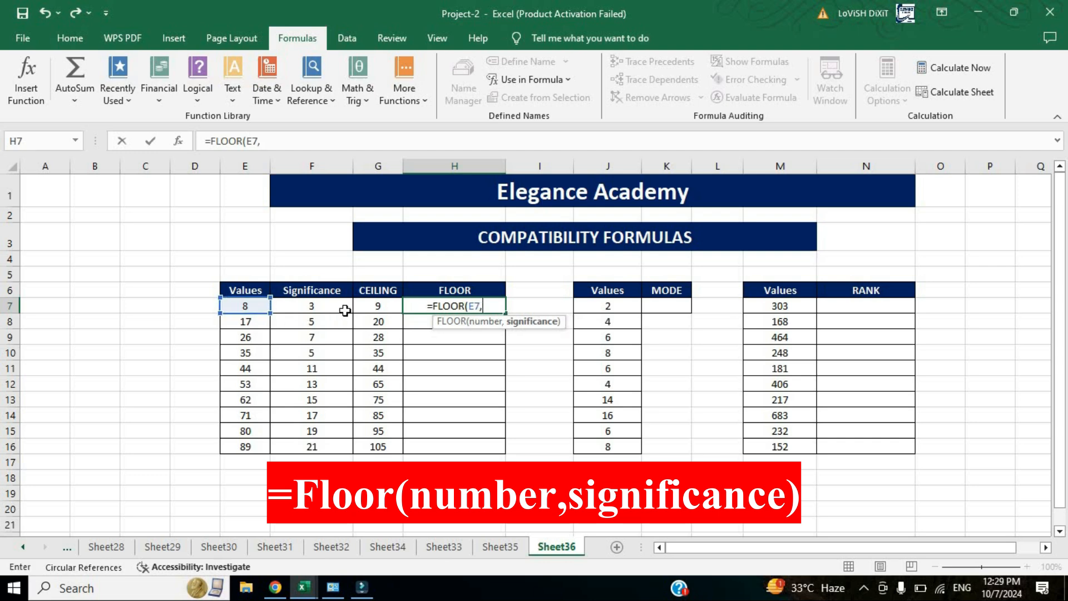
left_click(333, 305)
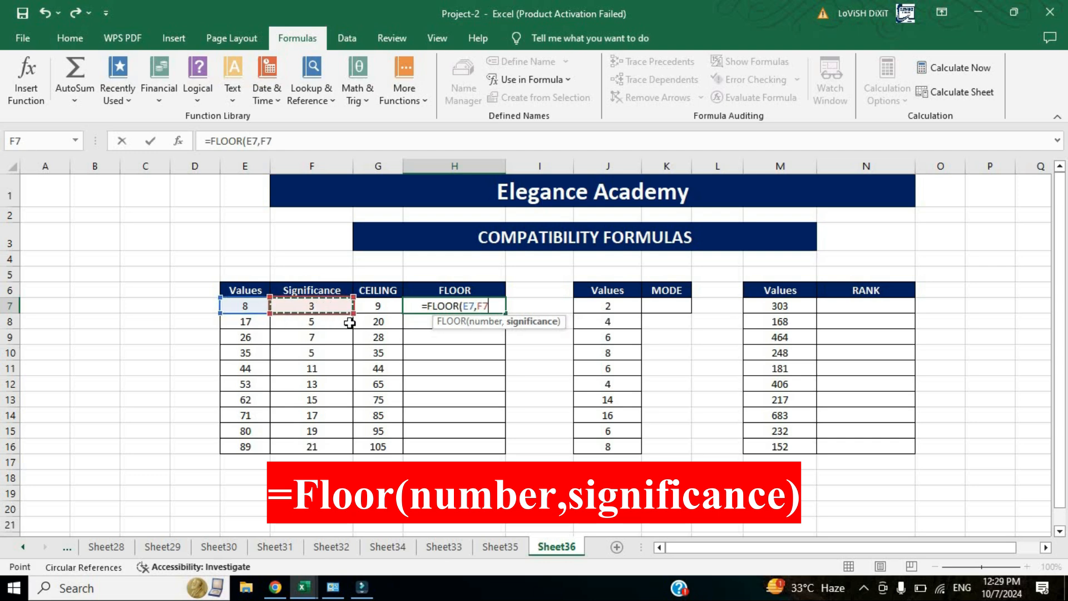
type(")")
key("ctrl+Return")
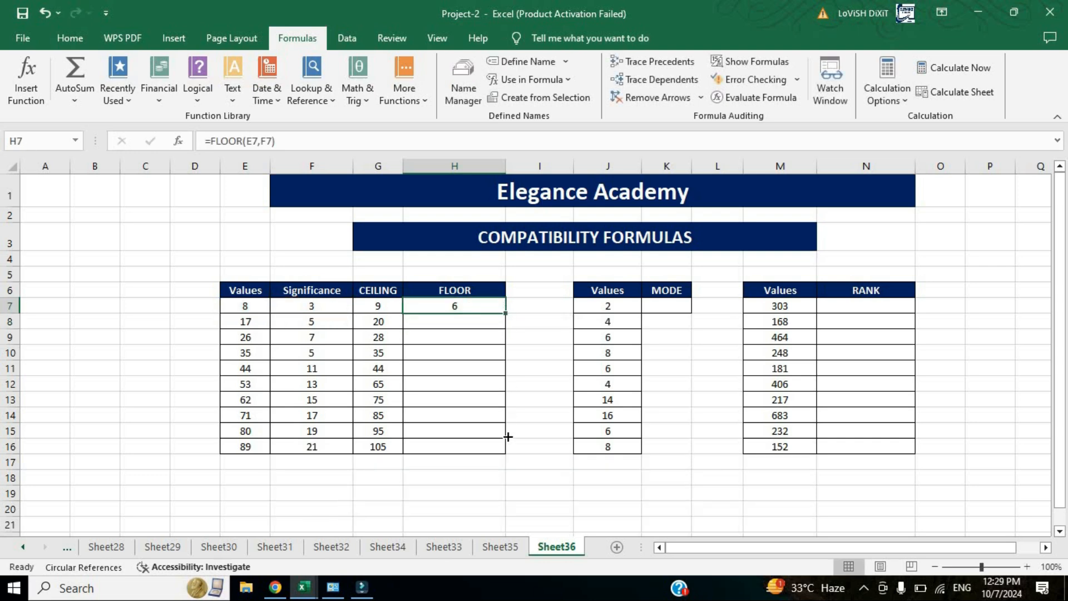
left_click_drag(507, 437, 506, 453)
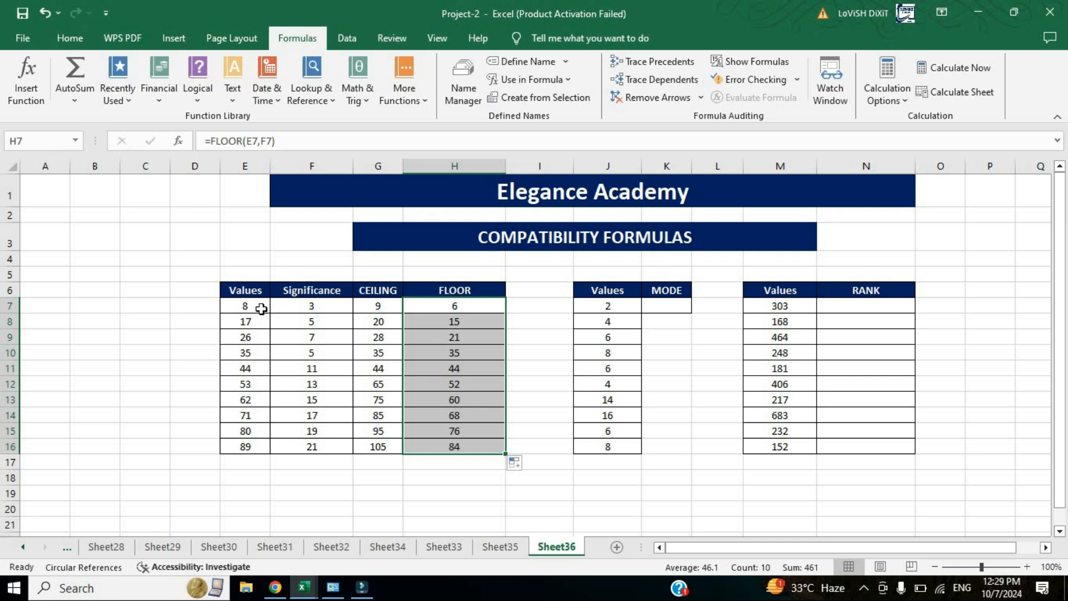
Compare the value, significance and FLOOR result in rows 7 and 8
left_click(261, 309)
left_click(329, 308)
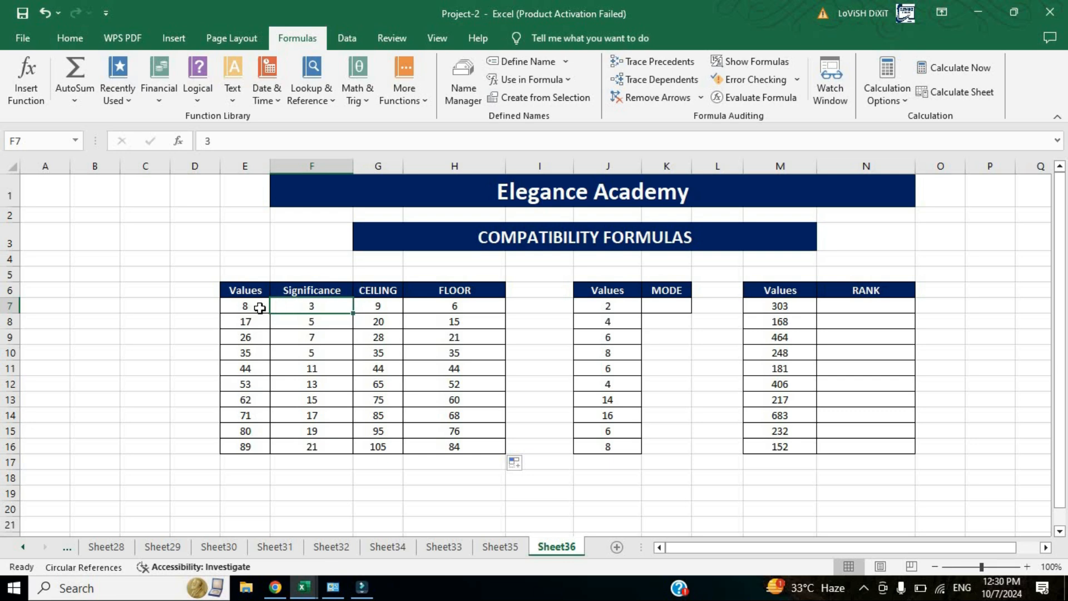
left_click(468, 307)
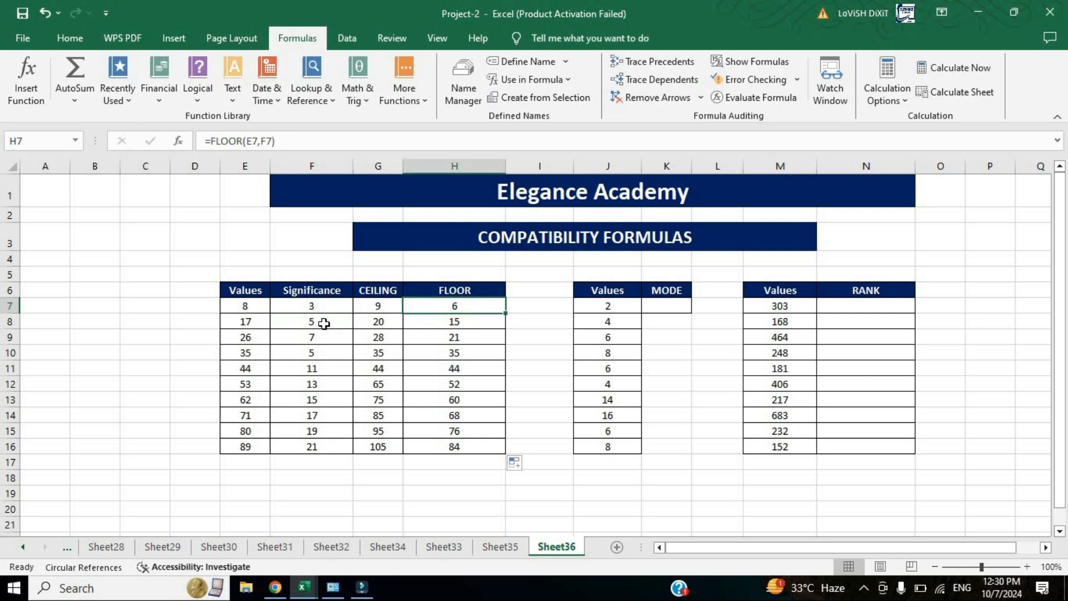
left_click(266, 326)
left_click(333, 323)
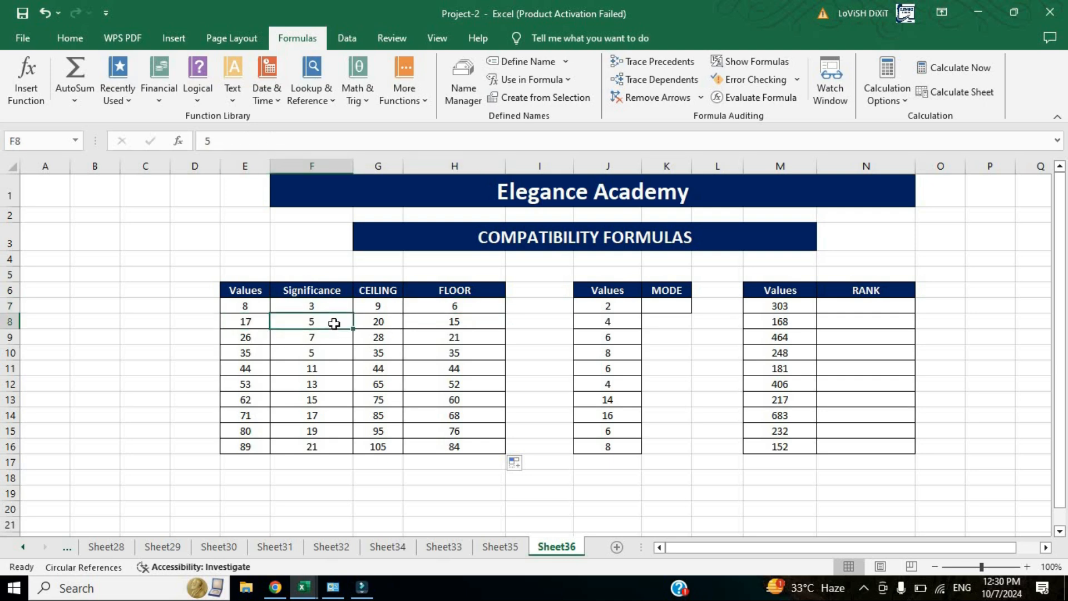
left_click(468, 323)
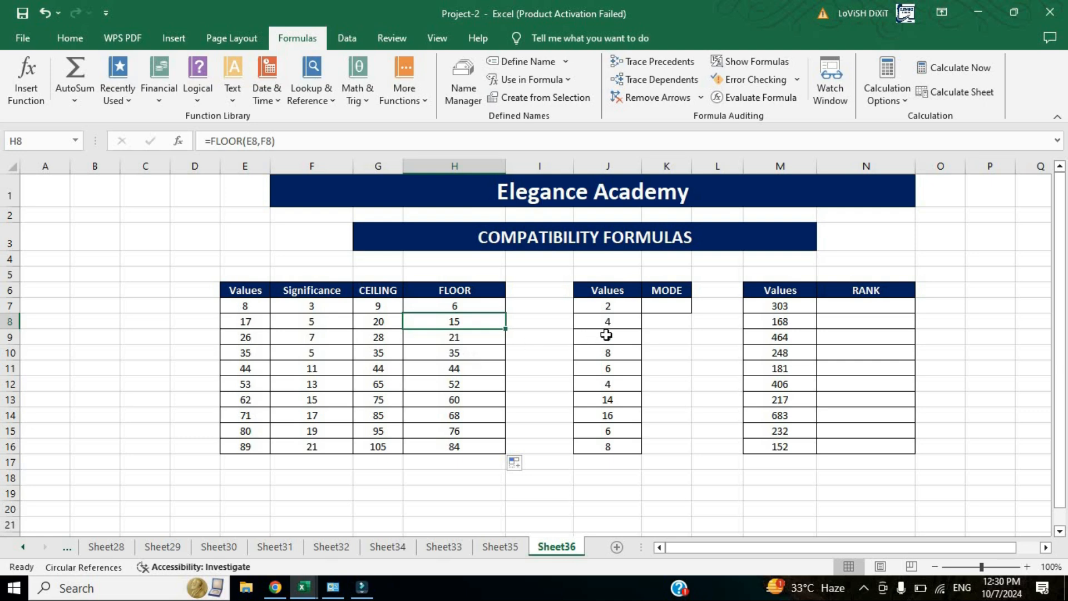
Enter =MODE(J7:J16) in K7 to find the most frequent number in the second Values list
left_click(665, 306)
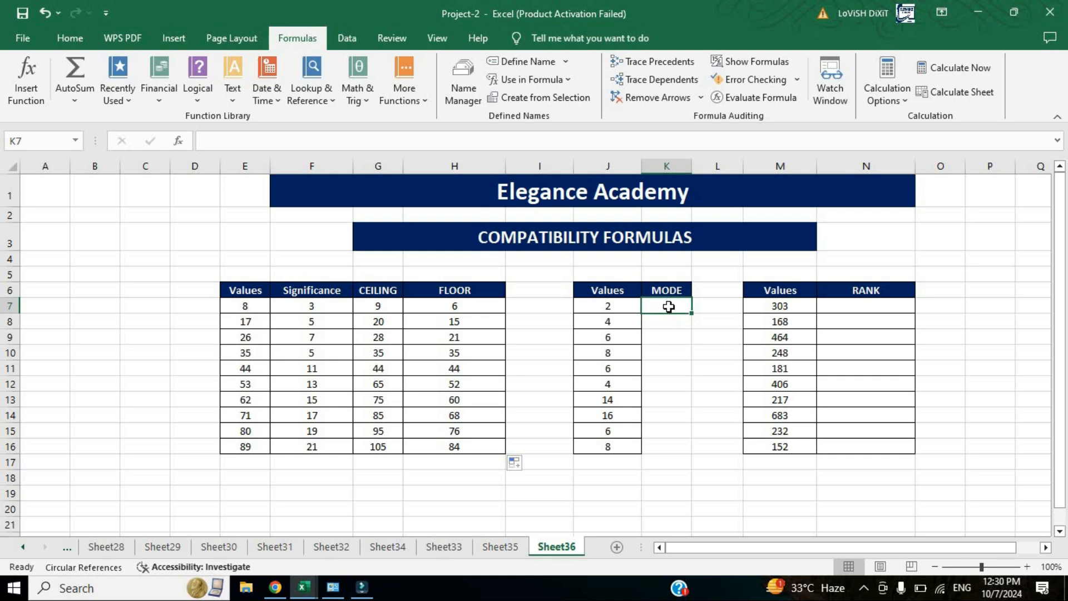
type("=MODE")
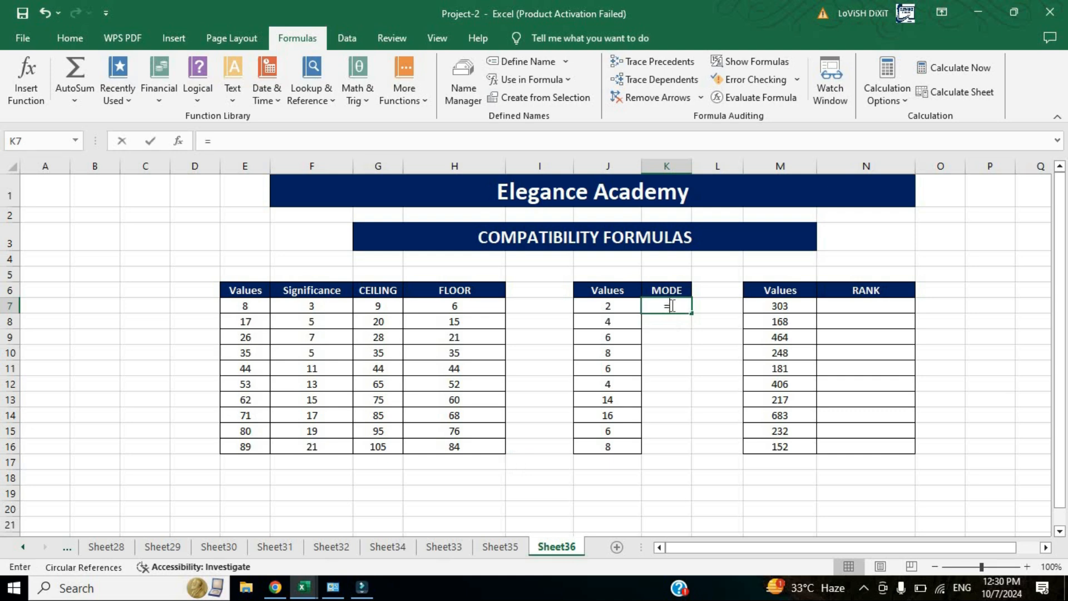
key("Down")
key("Down")
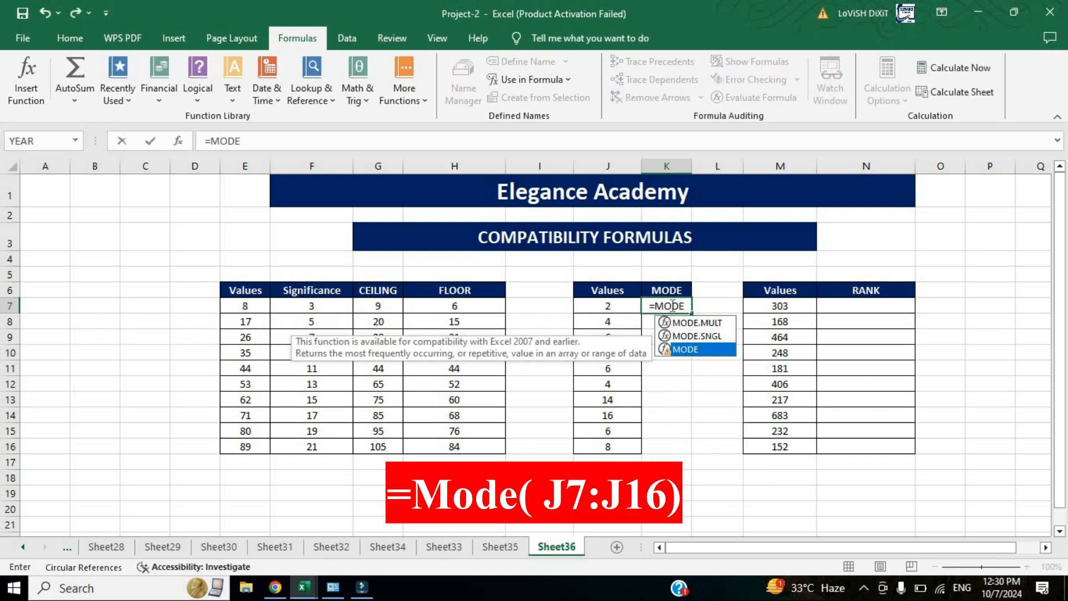
key("Tab")
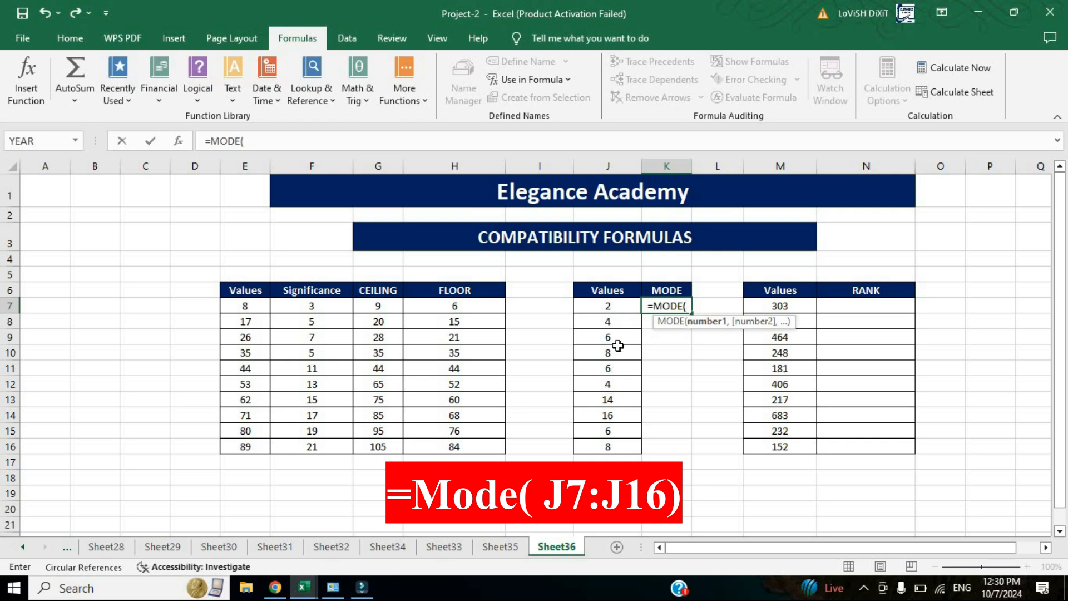
left_click_drag(608, 306, 620, 443)
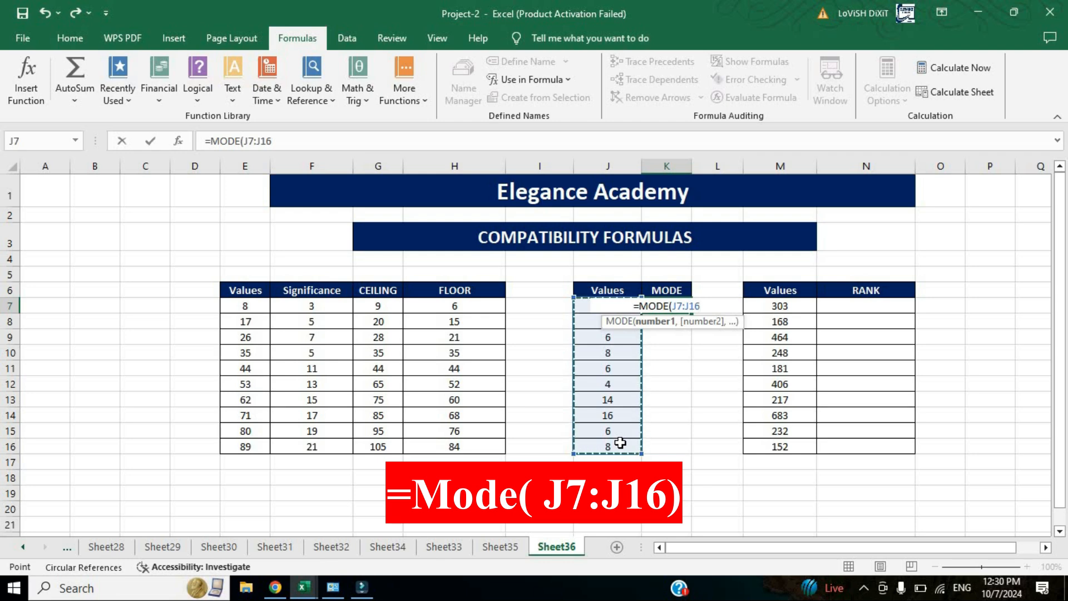
type(")")
key("Return")
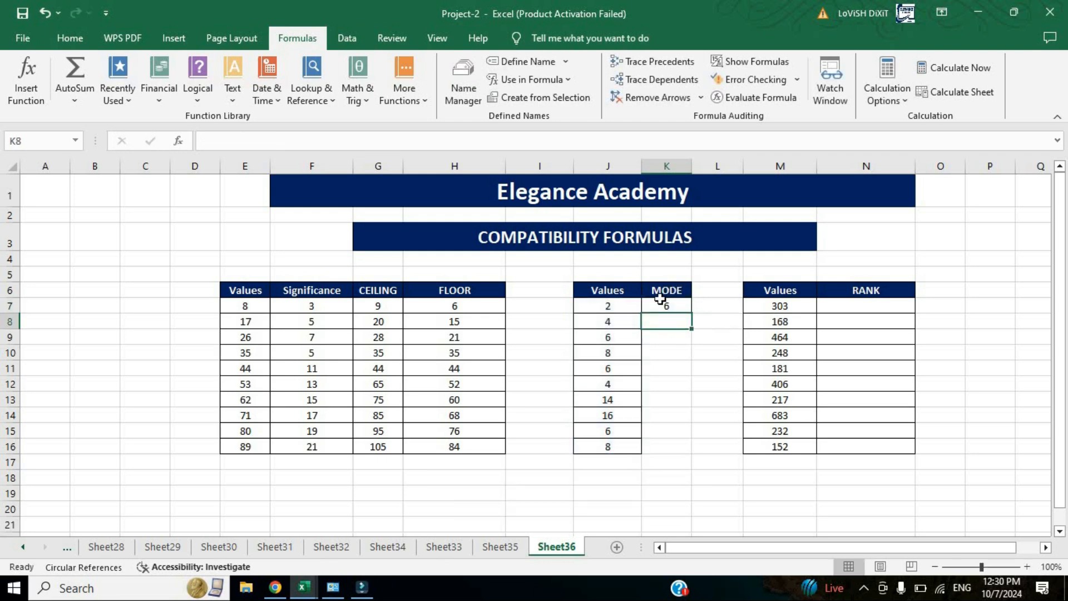
Compare the MODE formula in K7 with the repeated 6 and 4 entries in the Values list J7:J16
left_click(681, 308)
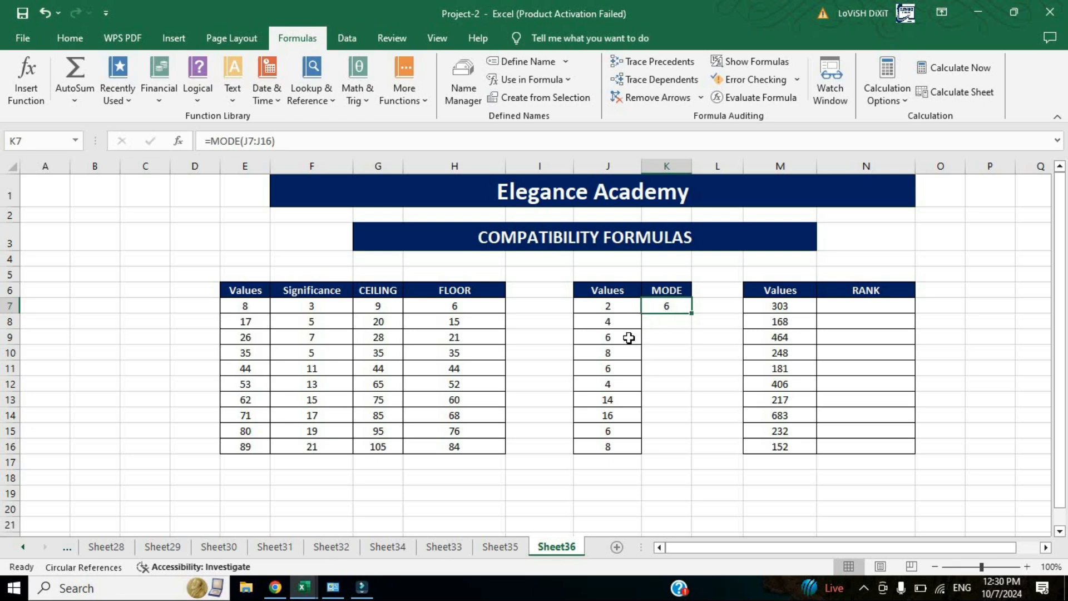
left_click(619, 367)
left_click(620, 428)
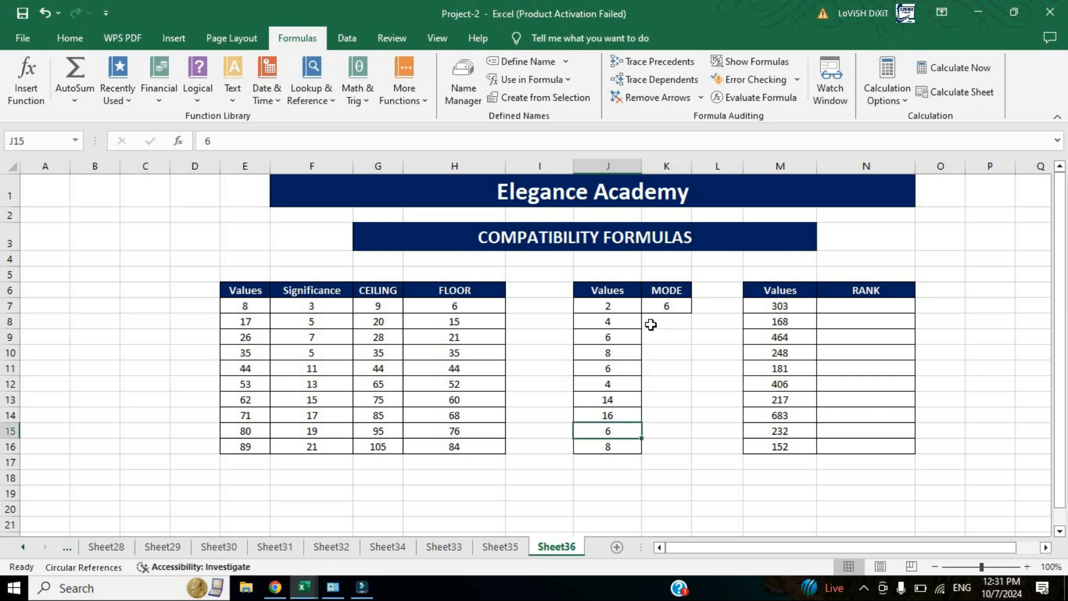
left_click(619, 321)
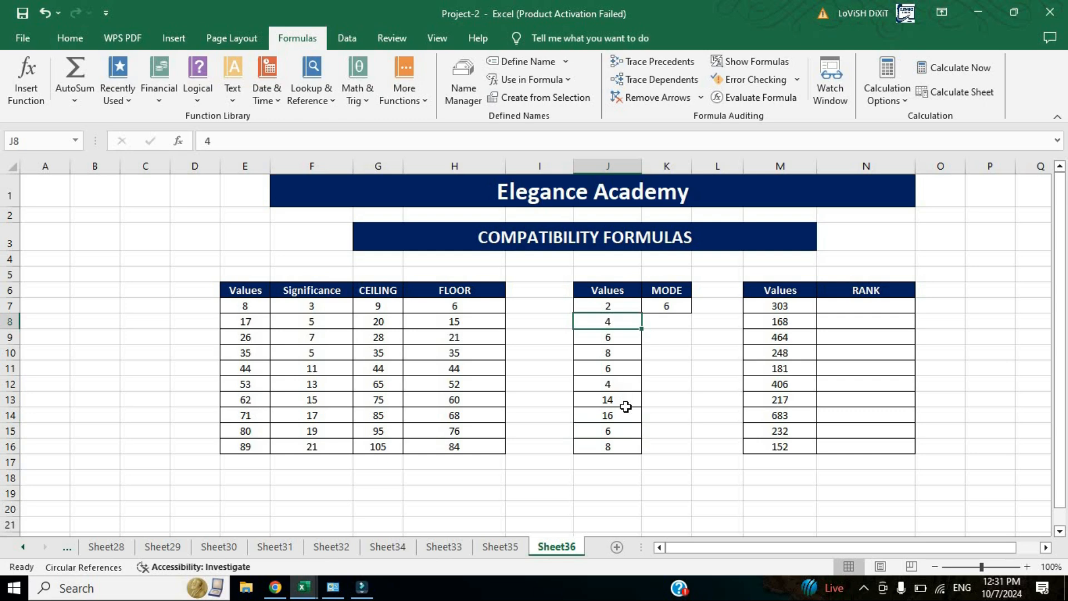
left_click(628, 385)
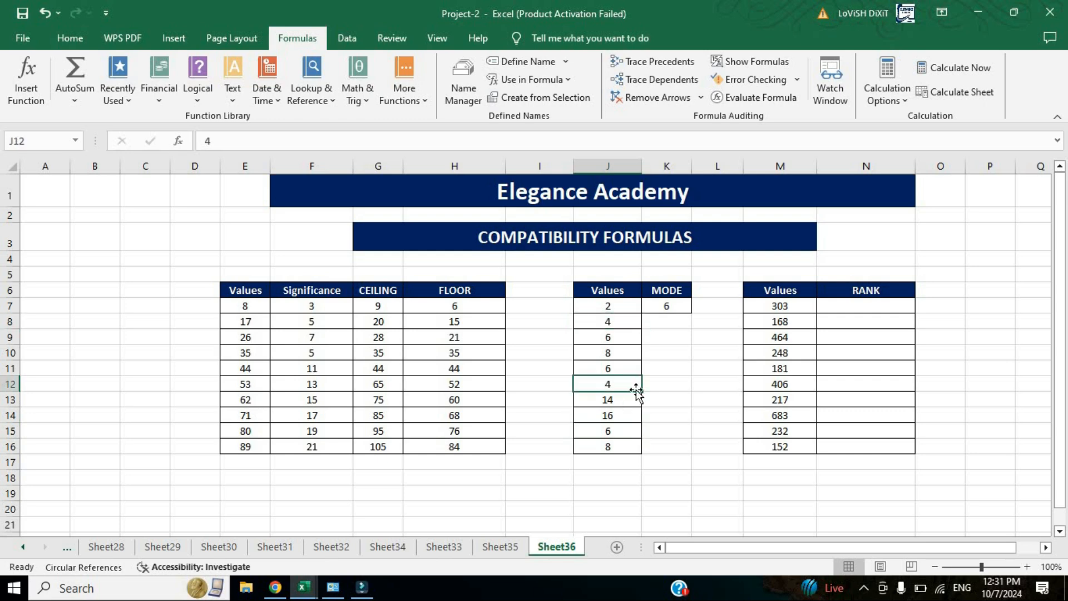
Set the last number of the MODE table's Values list, J16, to 4
left_click(625, 446)
type("4")
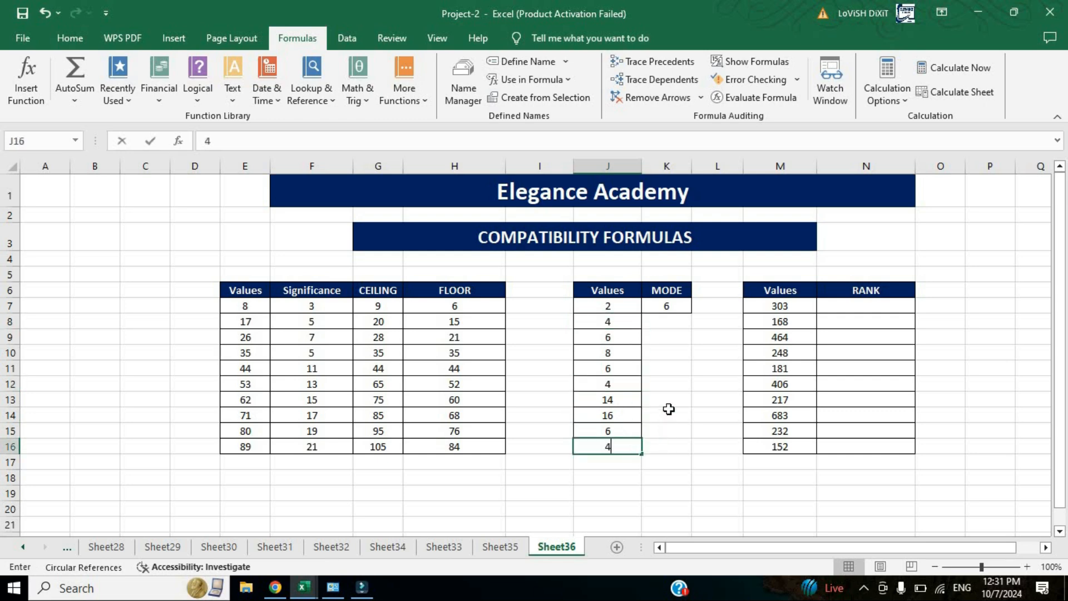
left_click(665, 417)
Check the MODE result in K7 against the values in J16, J8 and J9
left_click(612, 447)
left_click(673, 309)
left_click(618, 320)
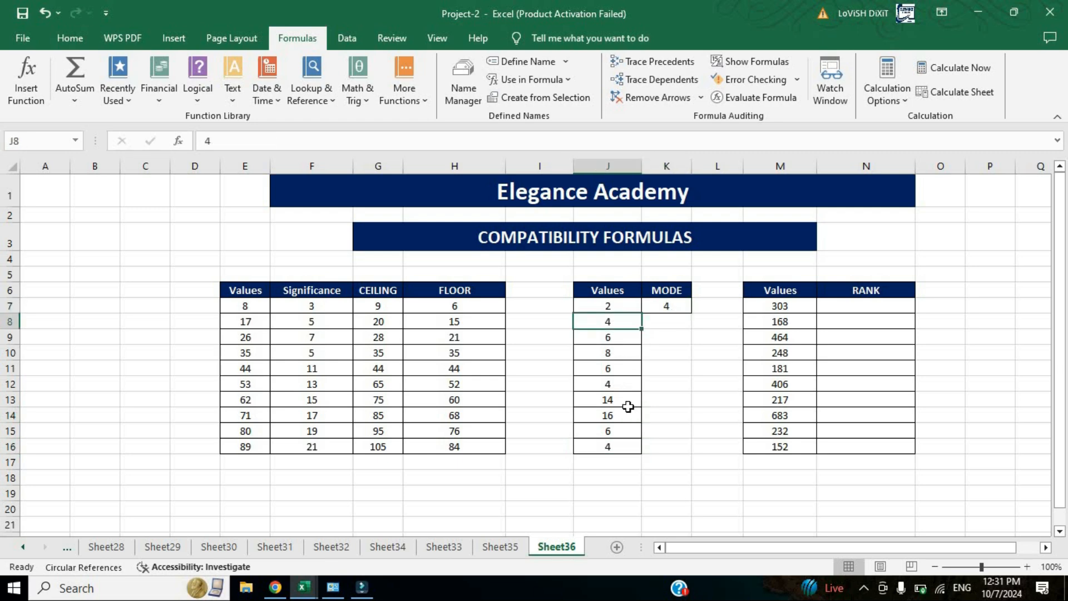
left_click(617, 337)
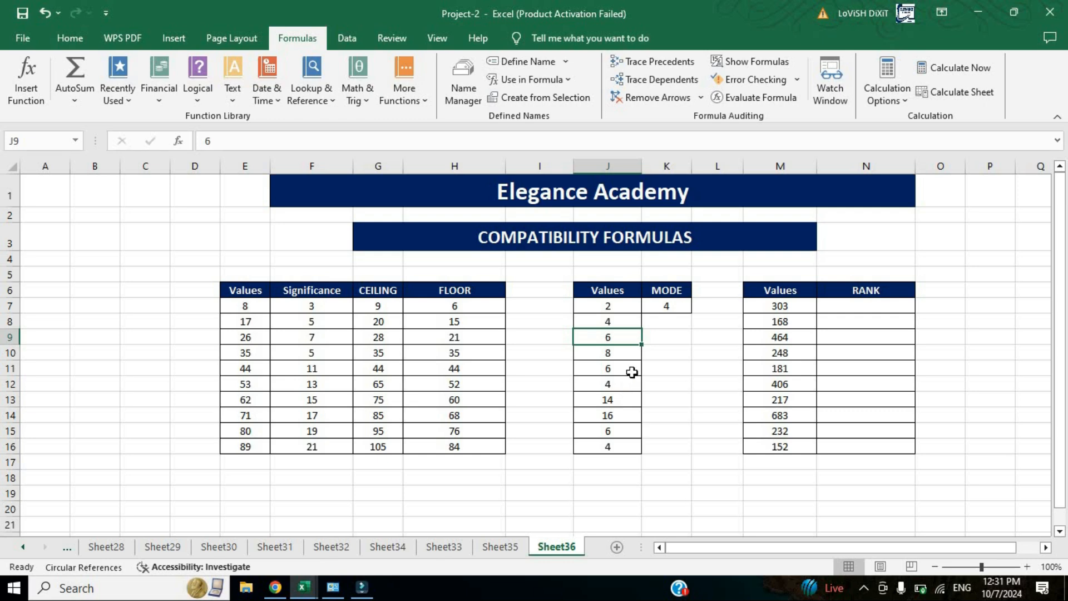
left_click(670, 306)
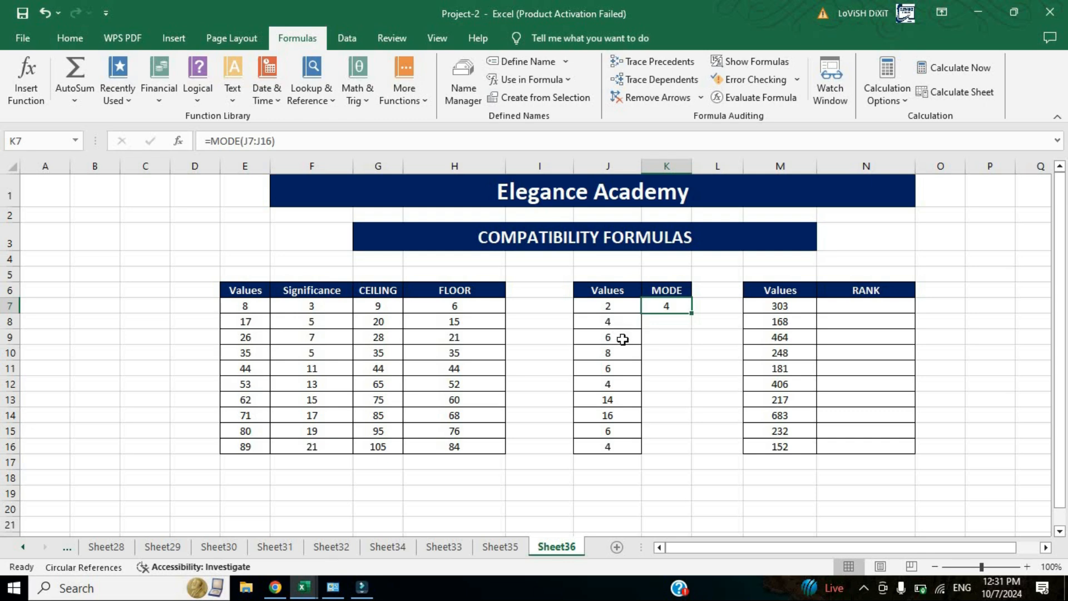
Set J8 to 6 and J9 to 4 in the MODE table's Values list
left_click(617, 312)
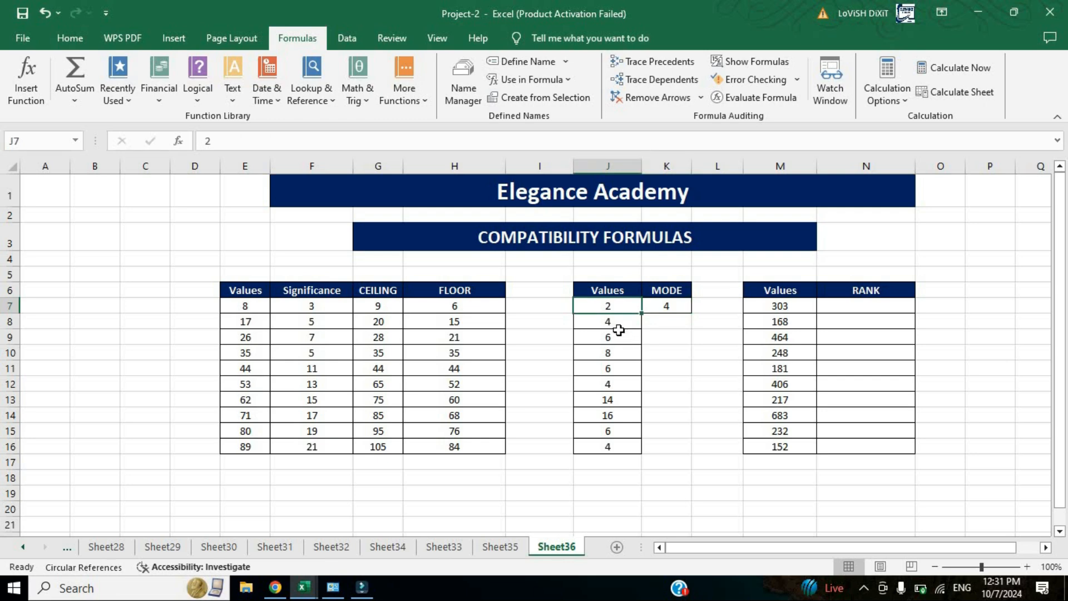
left_click(615, 324)
type("6")
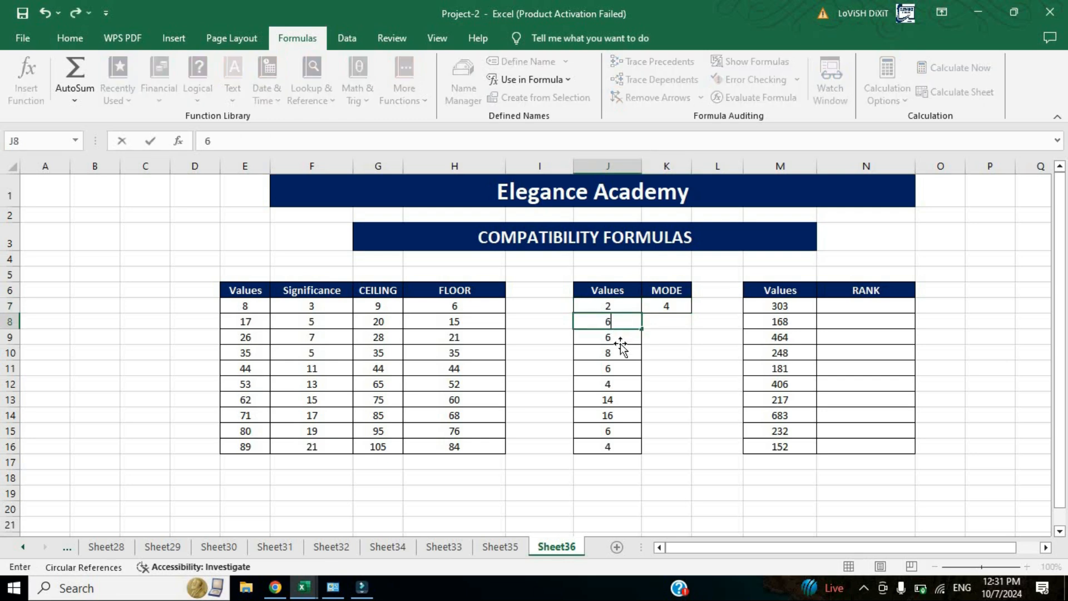
key("Return")
type("4")
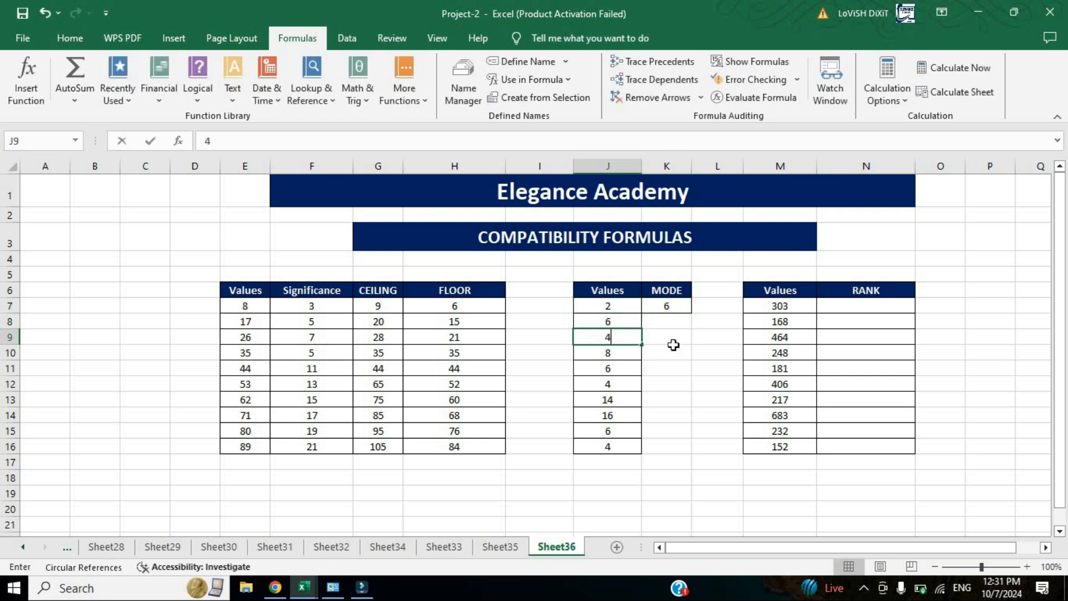
left_click(670, 350)
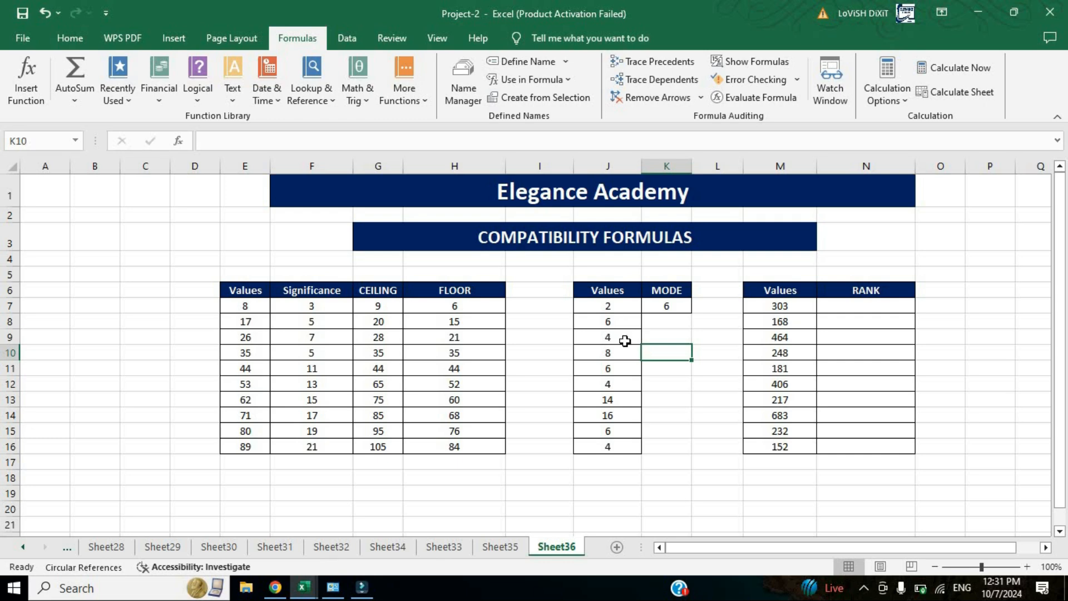
Set J7 to 4 and J13 to 6 in the MODE table's Values list
left_click(622, 307)
type("4")
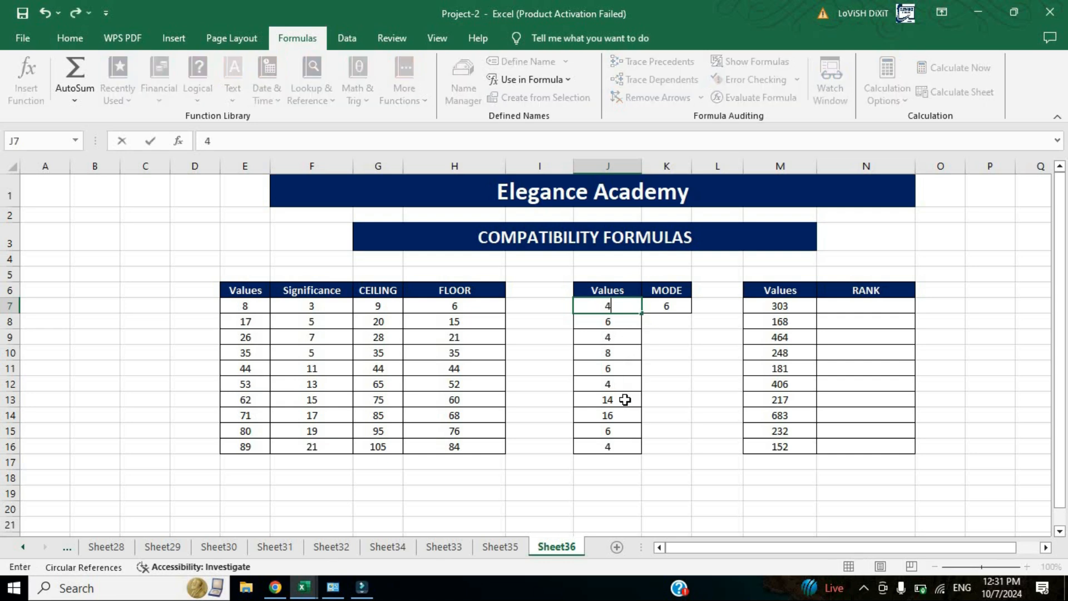
left_click(626, 404)
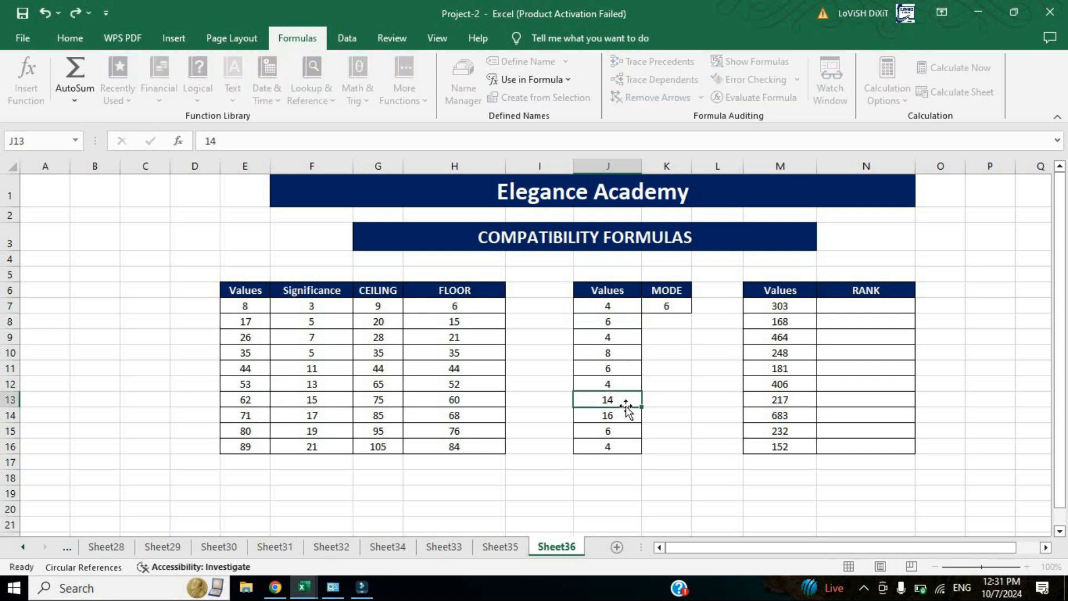
type("6")
left_click(670, 381)
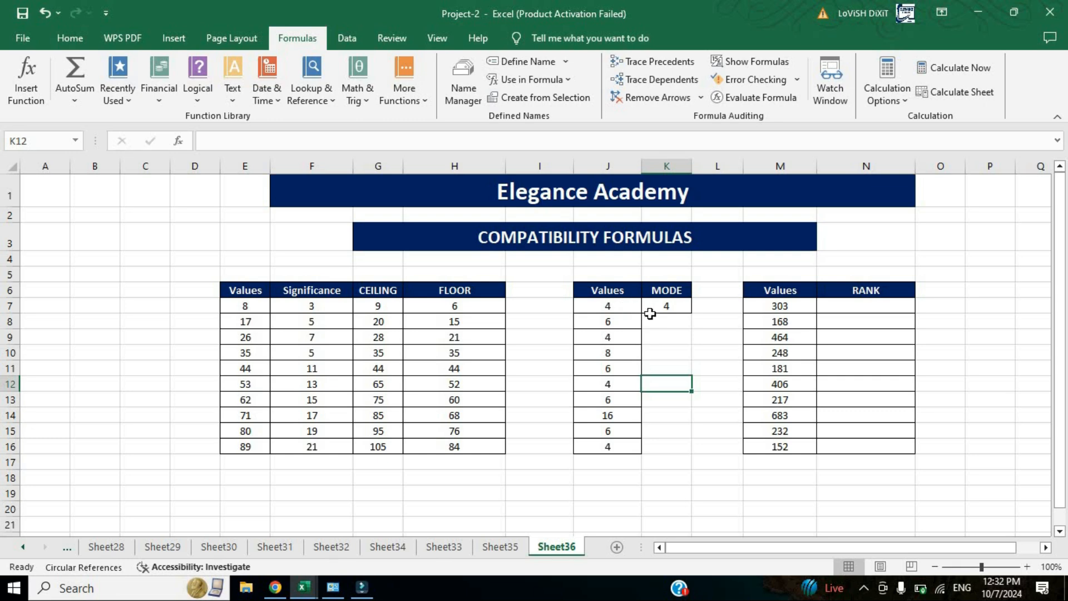
Compare the MODE result in K7 with the first number of its Values list in J7
left_click(679, 308)
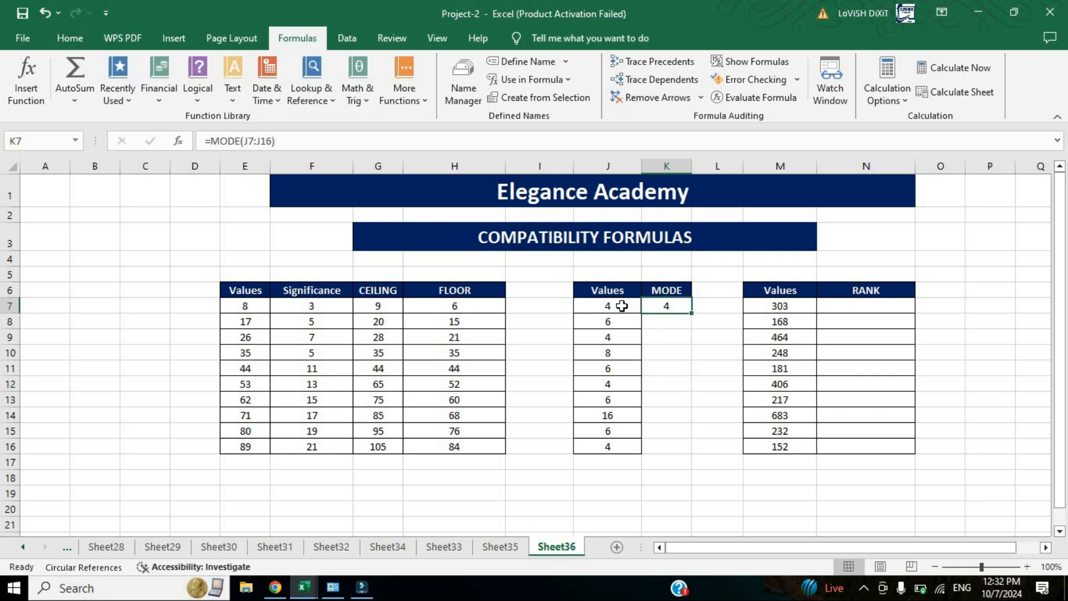
left_click(622, 306)
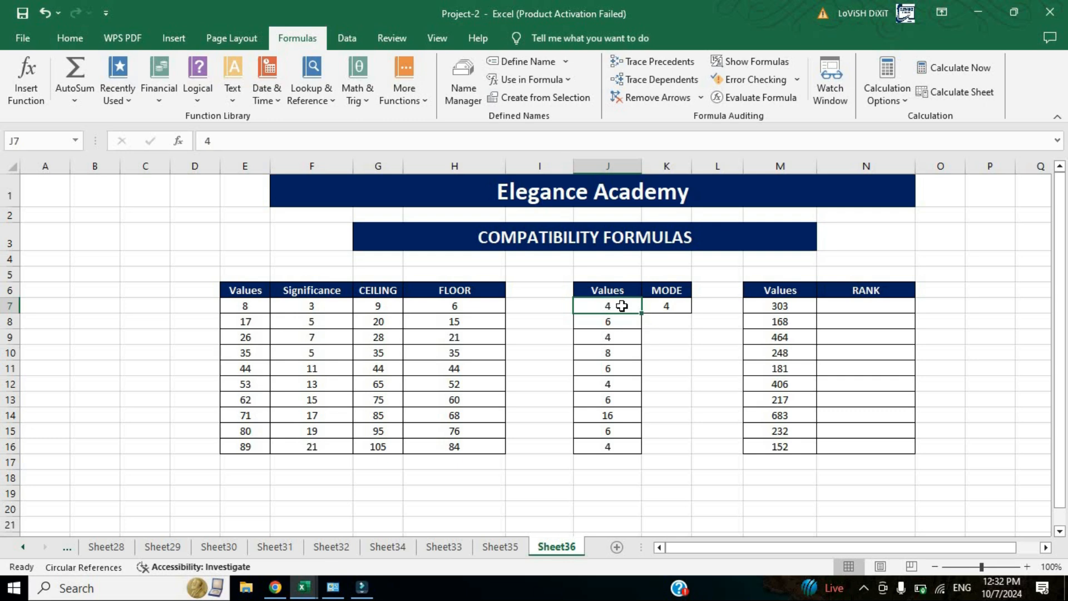
left_click(671, 304)
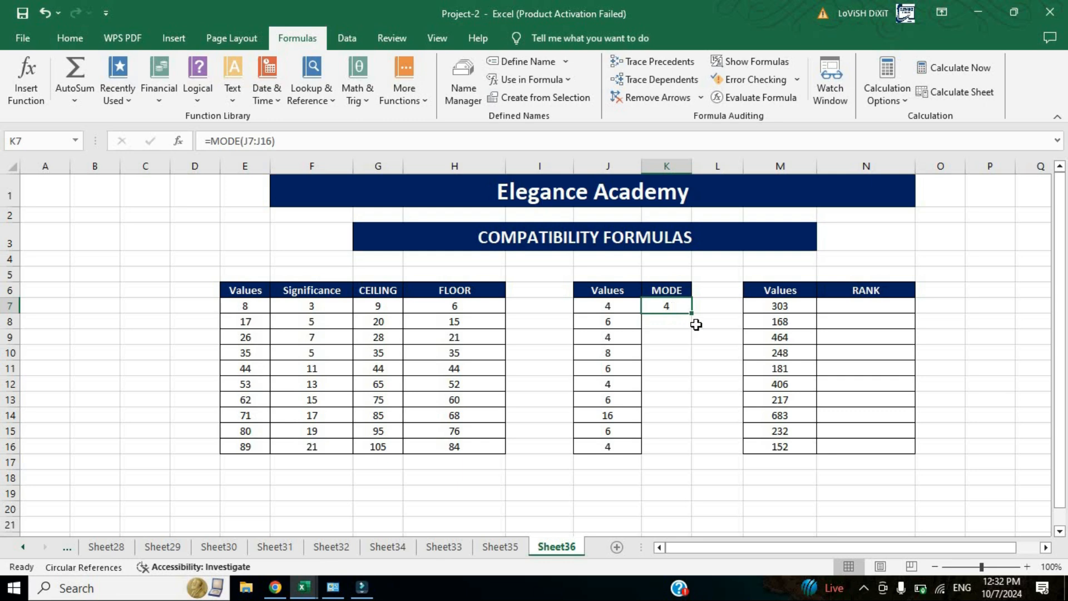
Enter =RANK(M7,M7:M16) in N7 and fill the formula down through N16
left_click(849, 313)
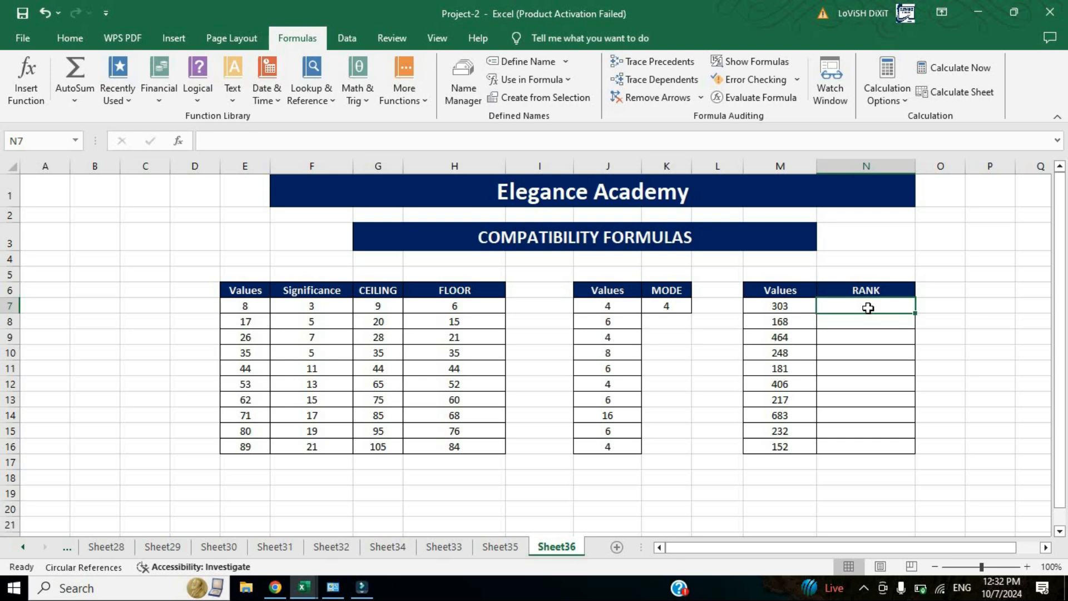
type("=RANK")
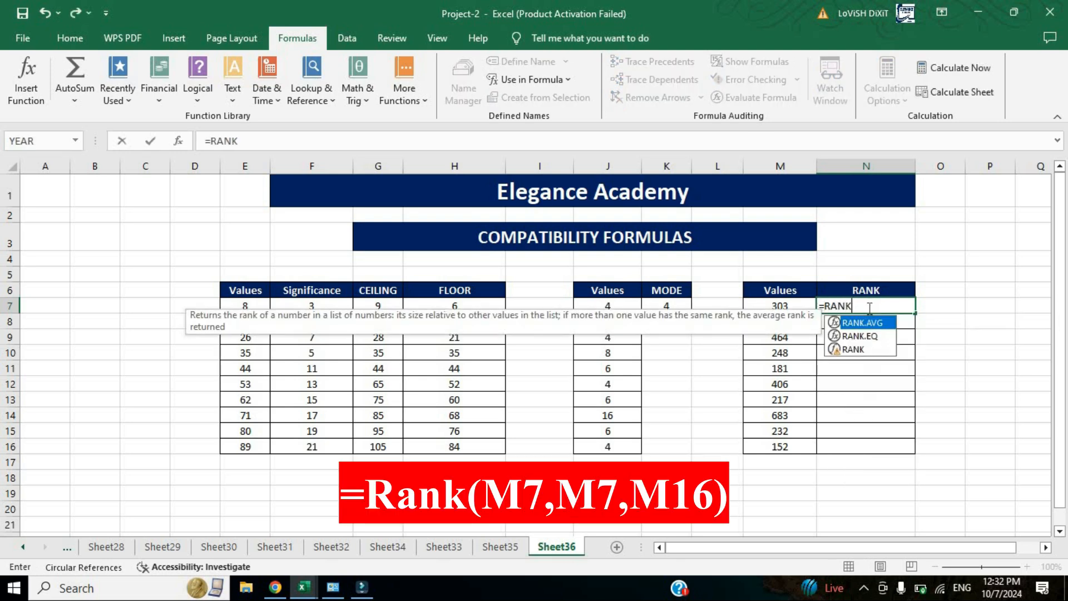
key("Down")
key("Down")
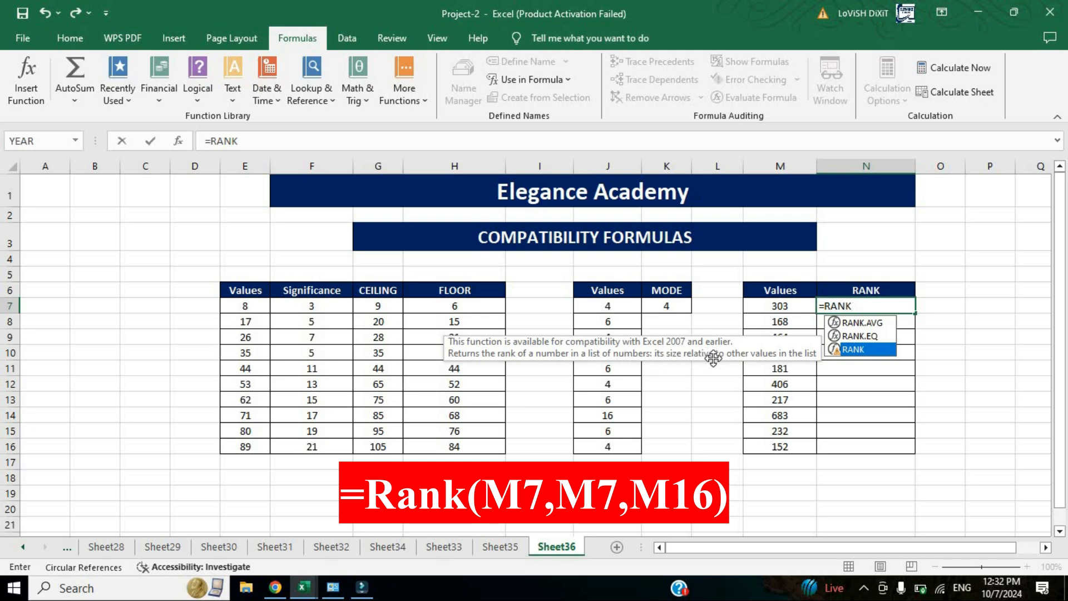
double_click(838, 354)
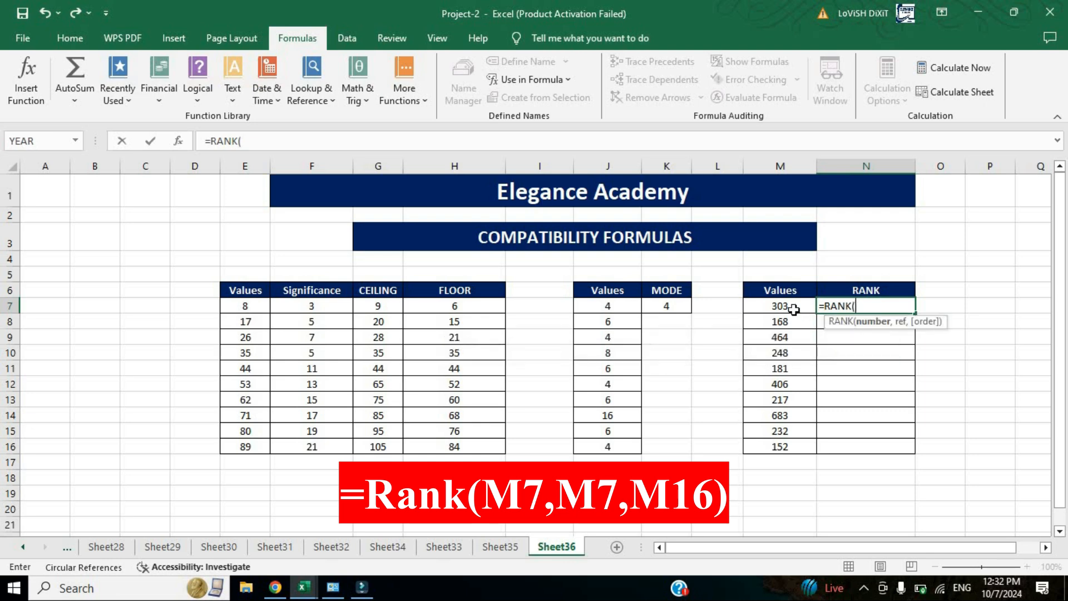
left_click(782, 305)
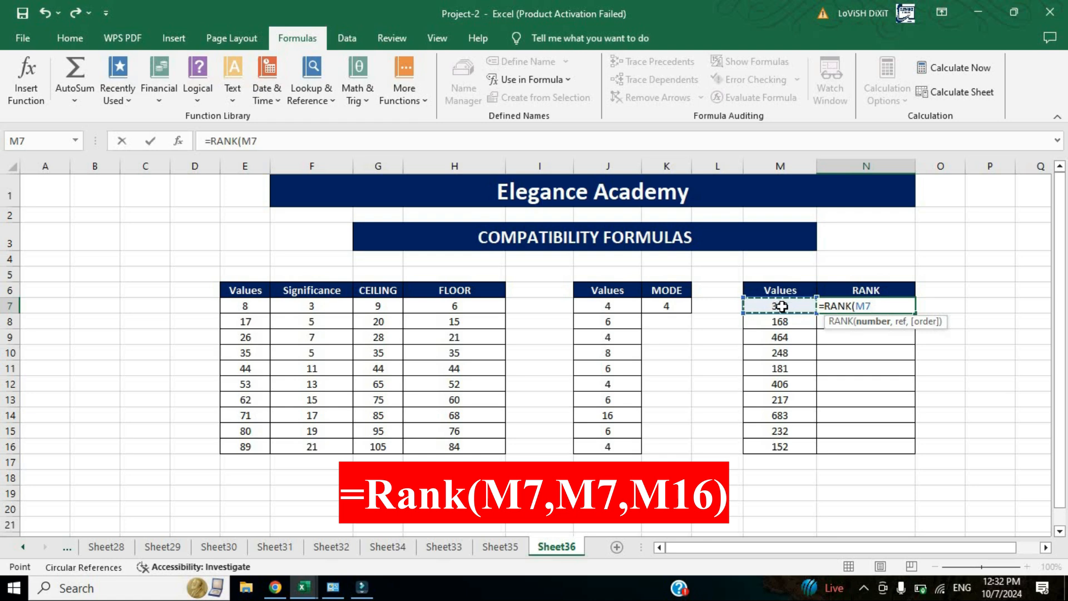
type(",")
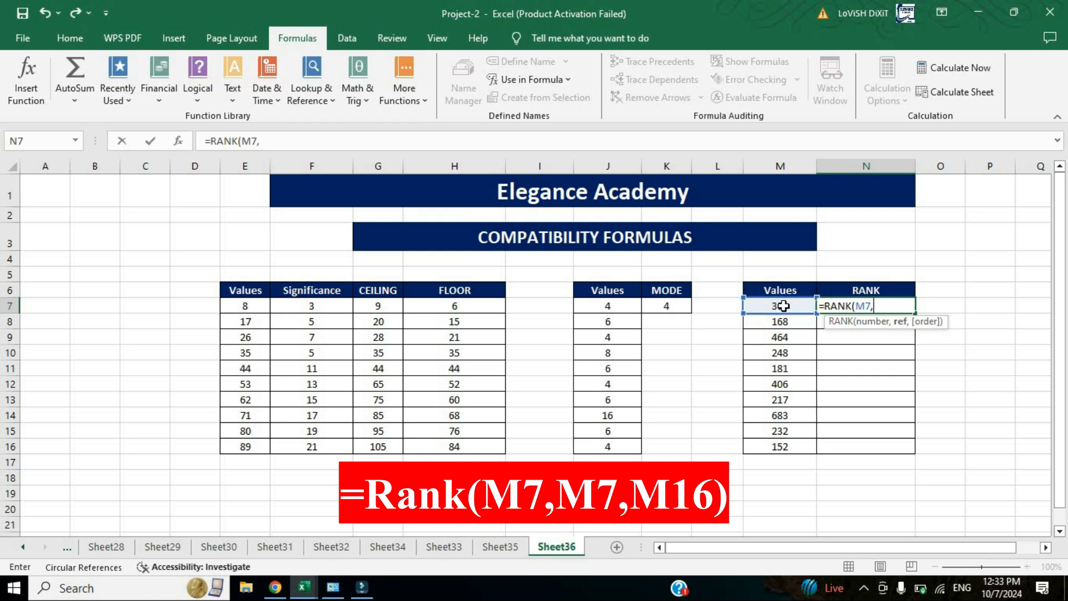
left_click_drag(780, 306, 784, 448)
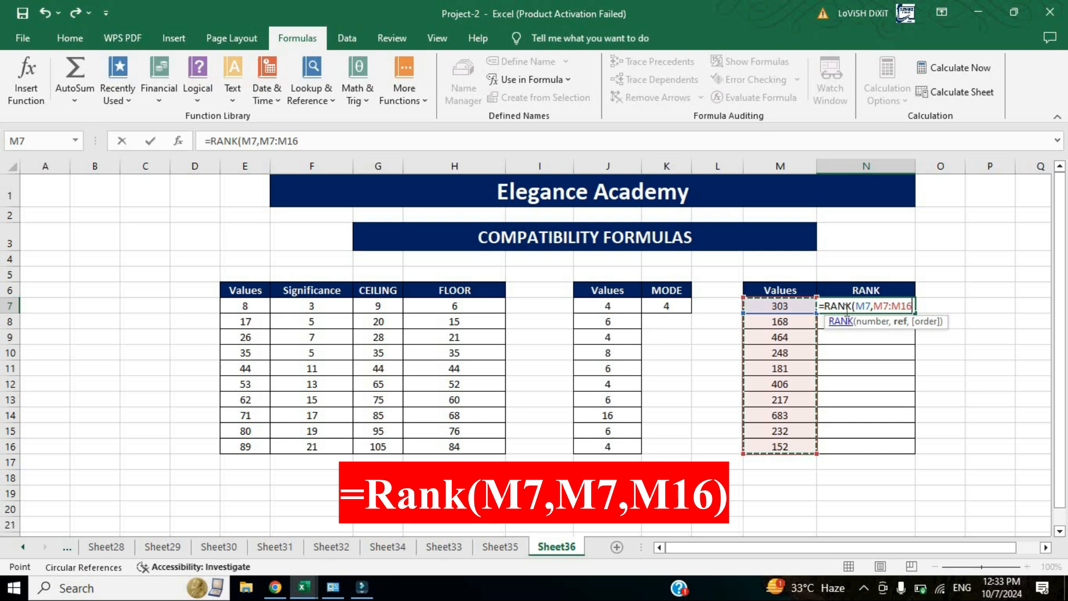
type(")")
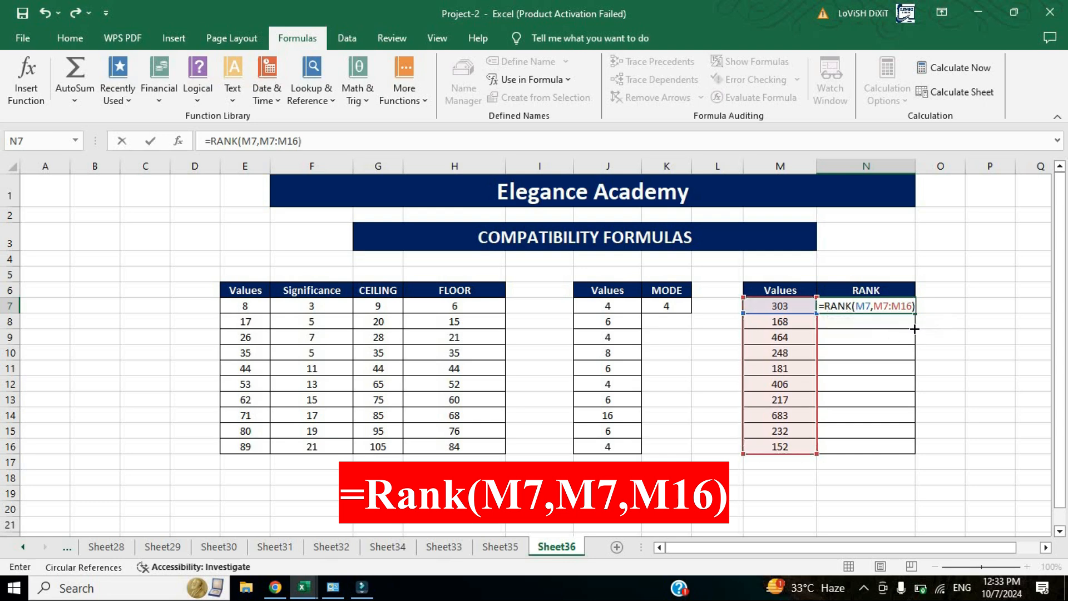
key("Return")
left_click(912, 309)
left_click_drag(915, 312, 899, 440)
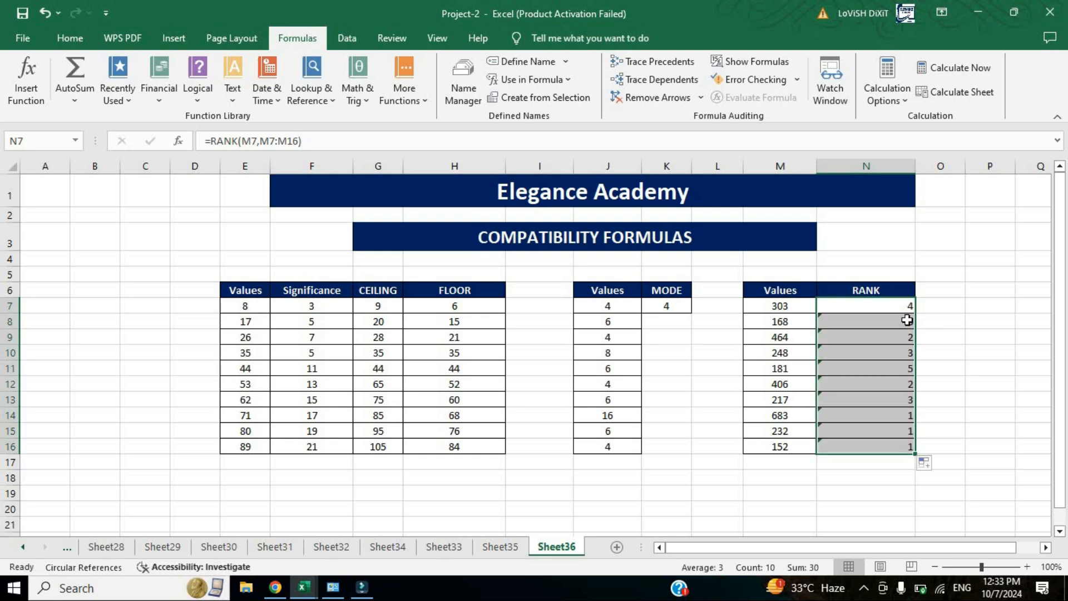
Inspect the filled RANK formula in each cell from N8 to N16
left_click(900, 324)
key("Down")
key("Down")
key("Down")
key("Down")
key("Down")
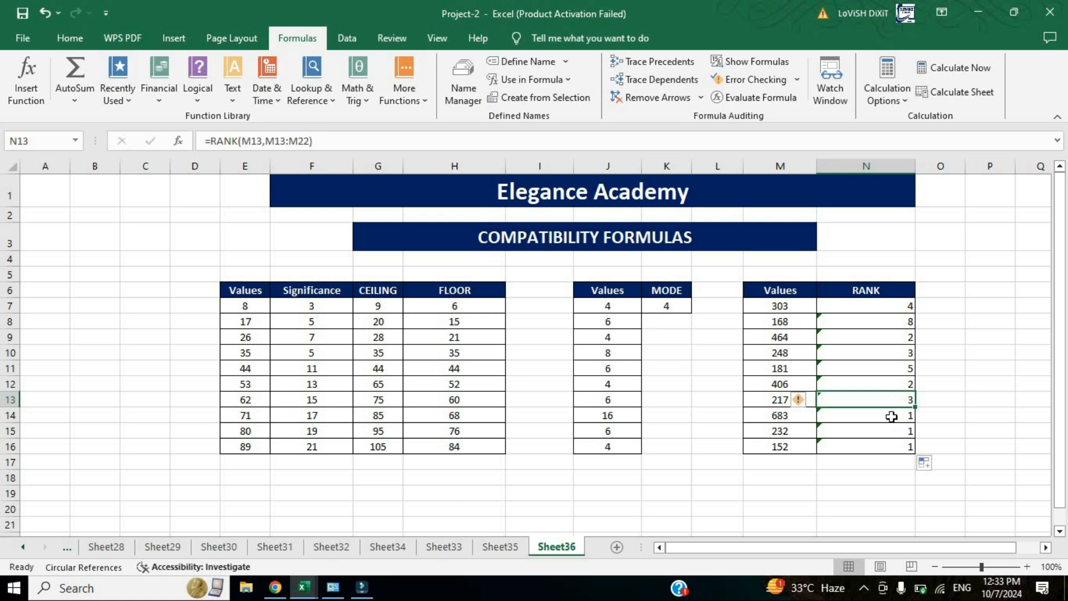
key("Down")
key("Down")
key("Down")
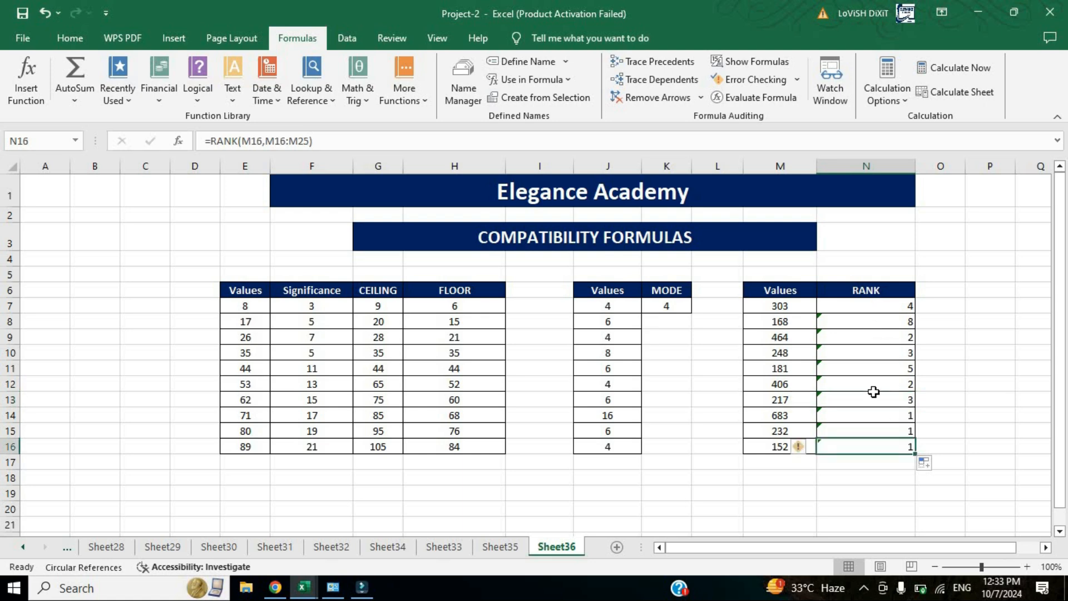
Center the RANK results in N7:N16 horizontally
left_click_drag(875, 305, 874, 445)
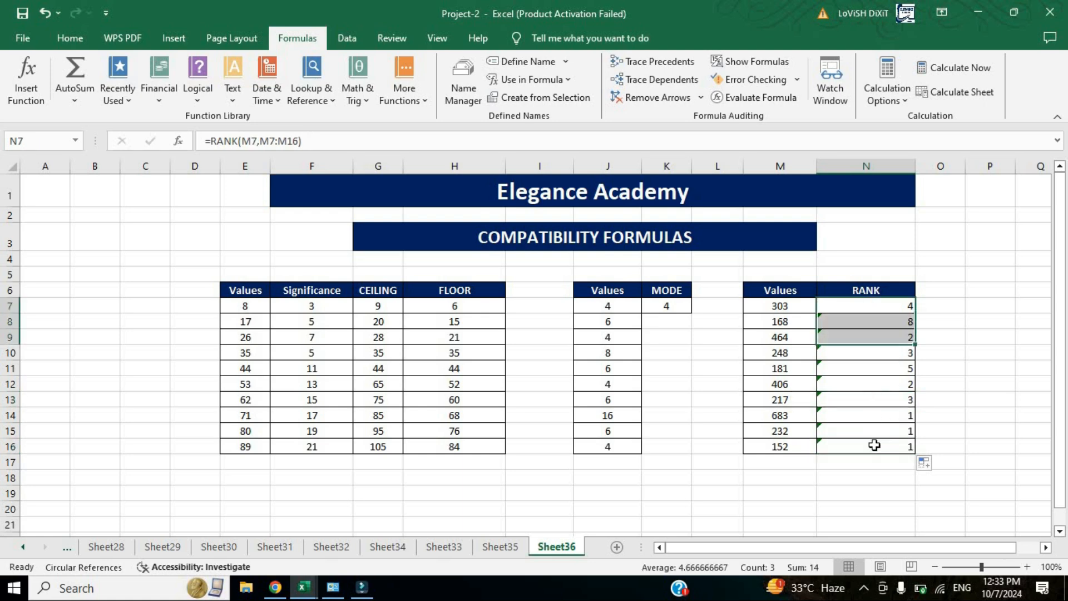
left_click(70, 39)
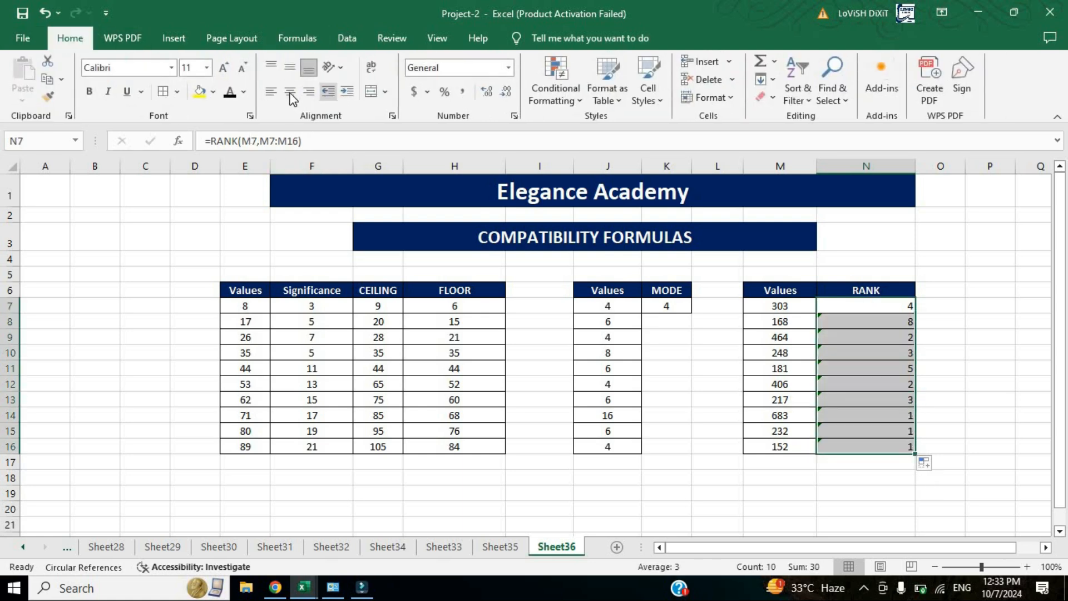
Compare the RANK formulas and results in N7, N8 and N9 with their values in column M
left_click(862, 308)
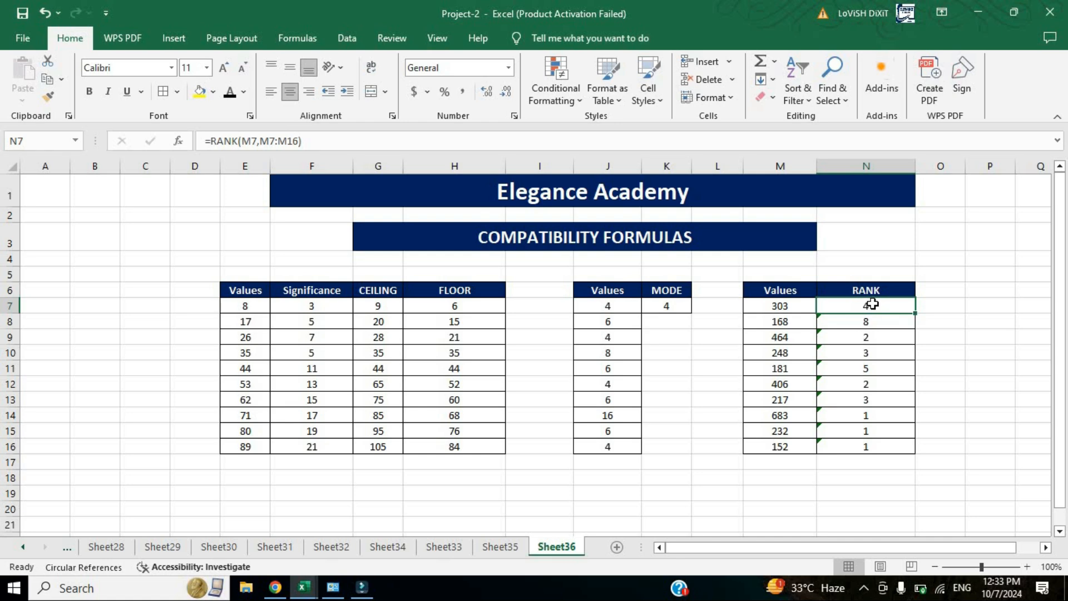
left_click(868, 323)
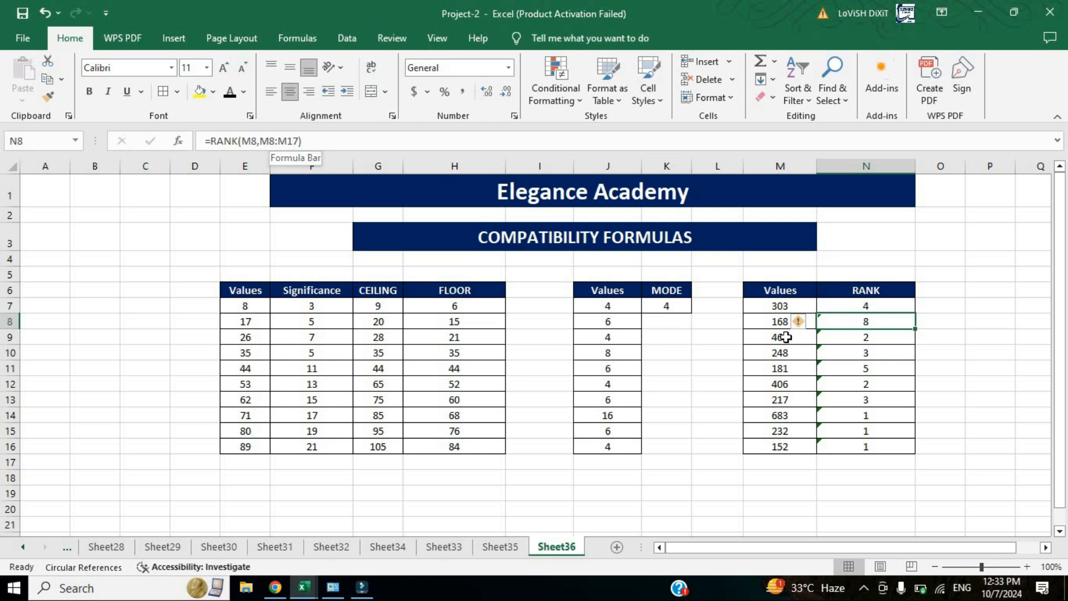
left_click(855, 338)
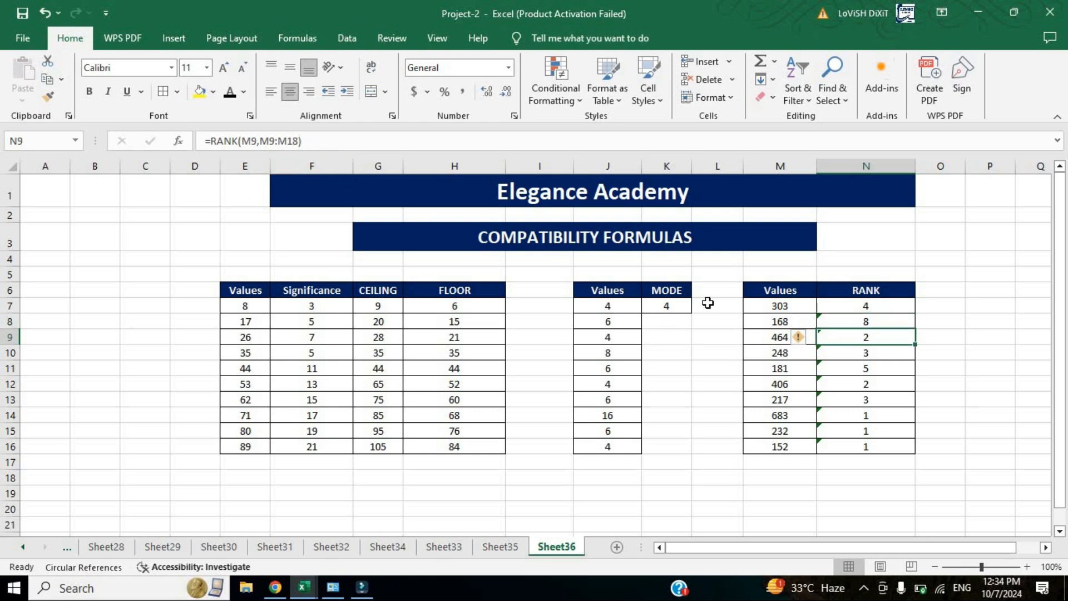
left_click(868, 305)
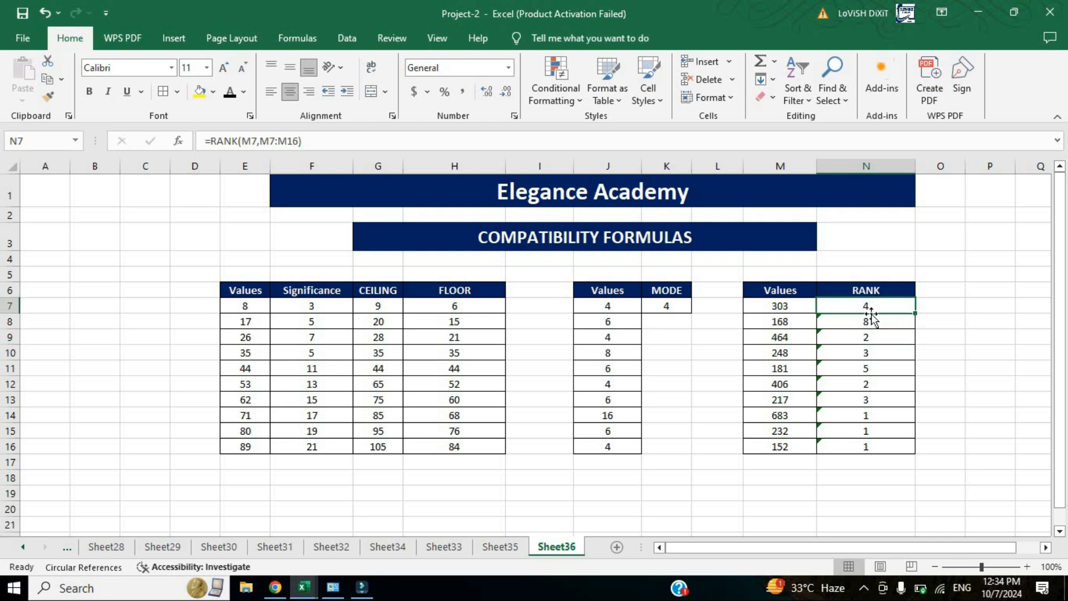
Make the range in N7's formula absolute as =RANK(M7,$M$7:$M$16) and fill it down through N16
double_click(871, 305)
left_click(883, 307)
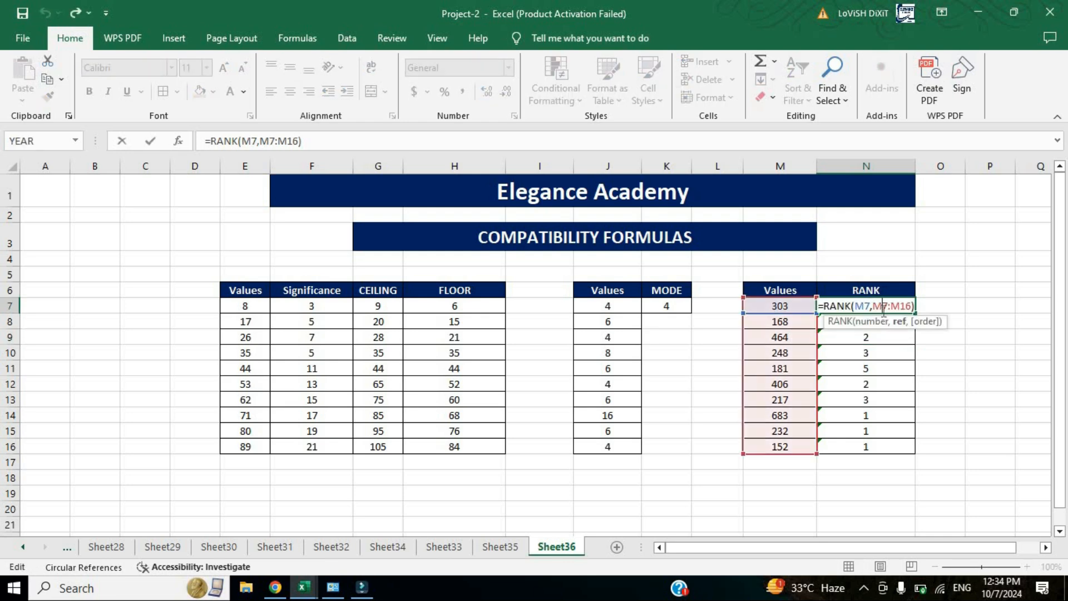
key("F4")
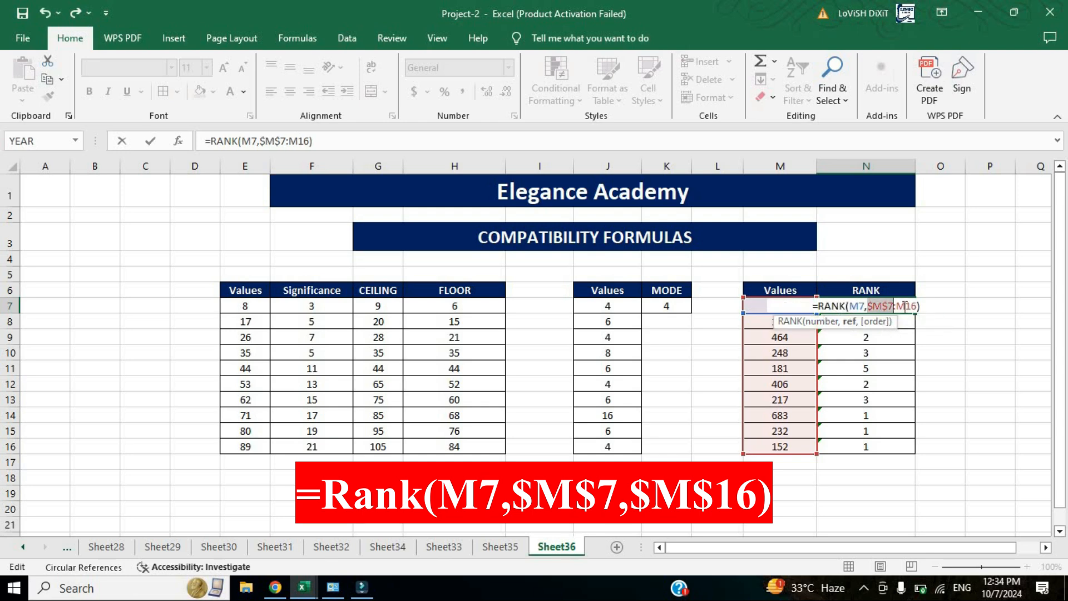
key("F4")
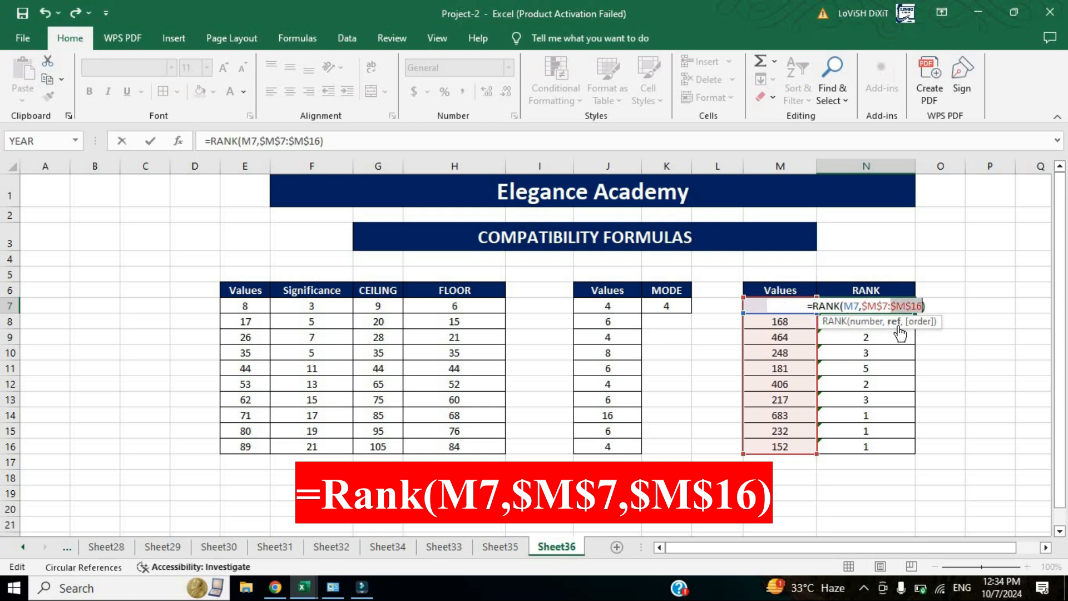
key("Return")
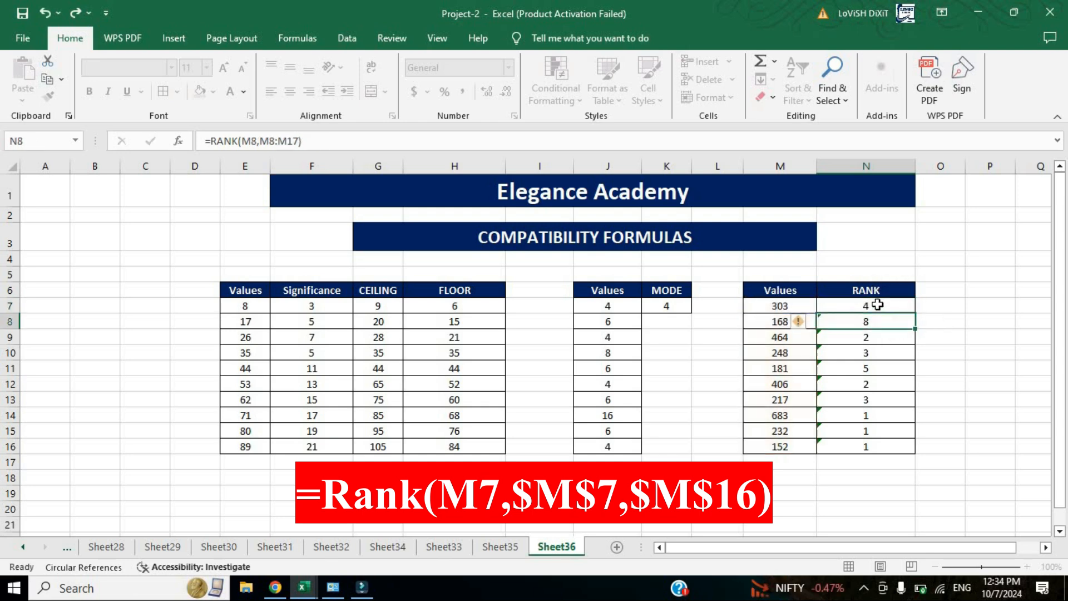
left_click(913, 312)
left_click_drag(909, 420, 906, 447)
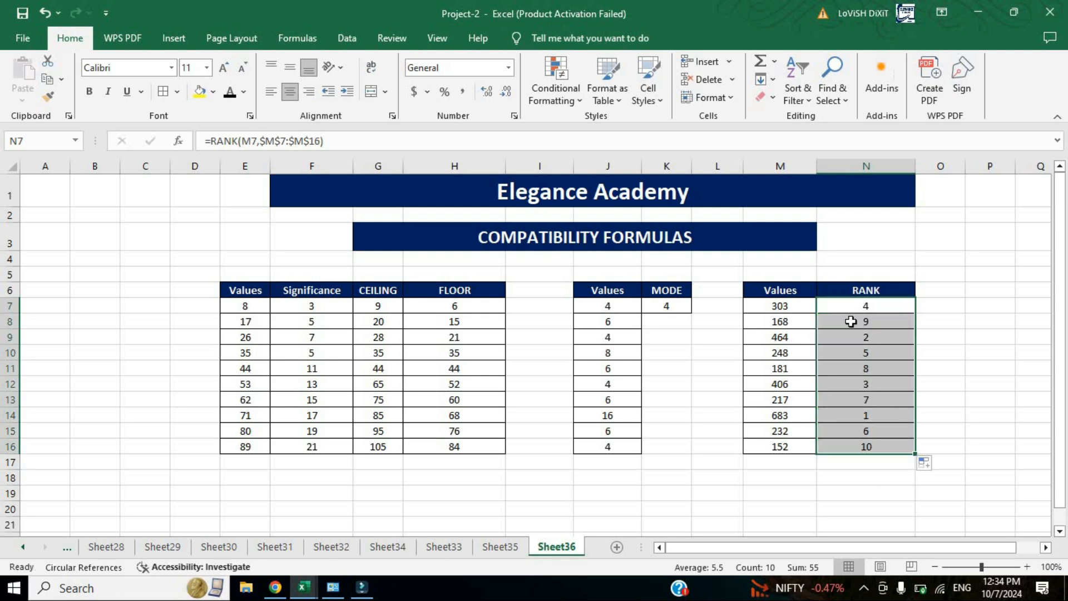
Compare the ranks in N14, N16 and N9 with their corresponding values in column M
left_click(797, 421)
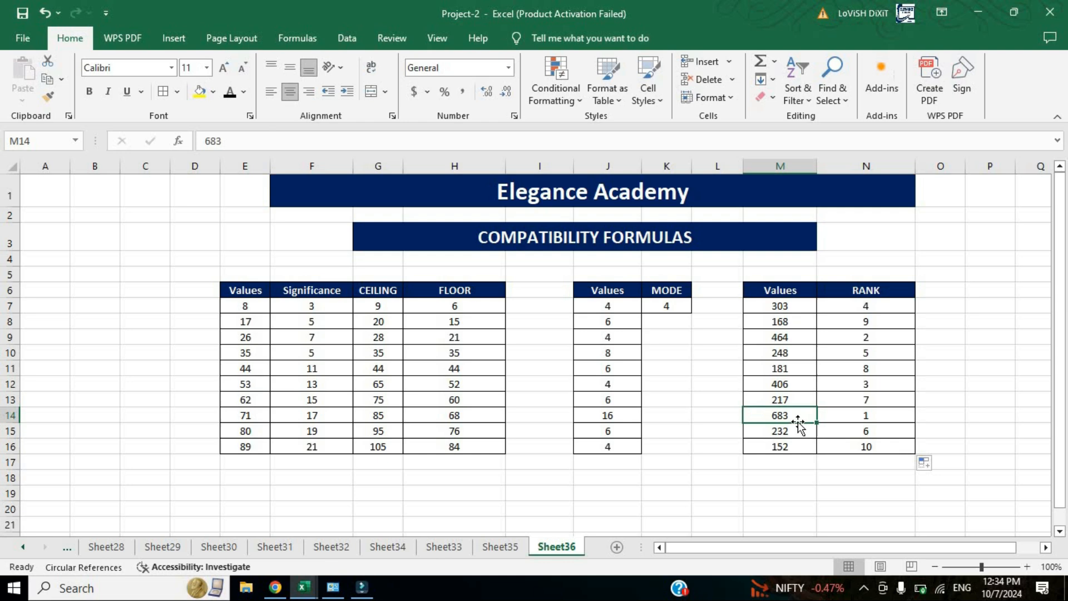
left_click(885, 421)
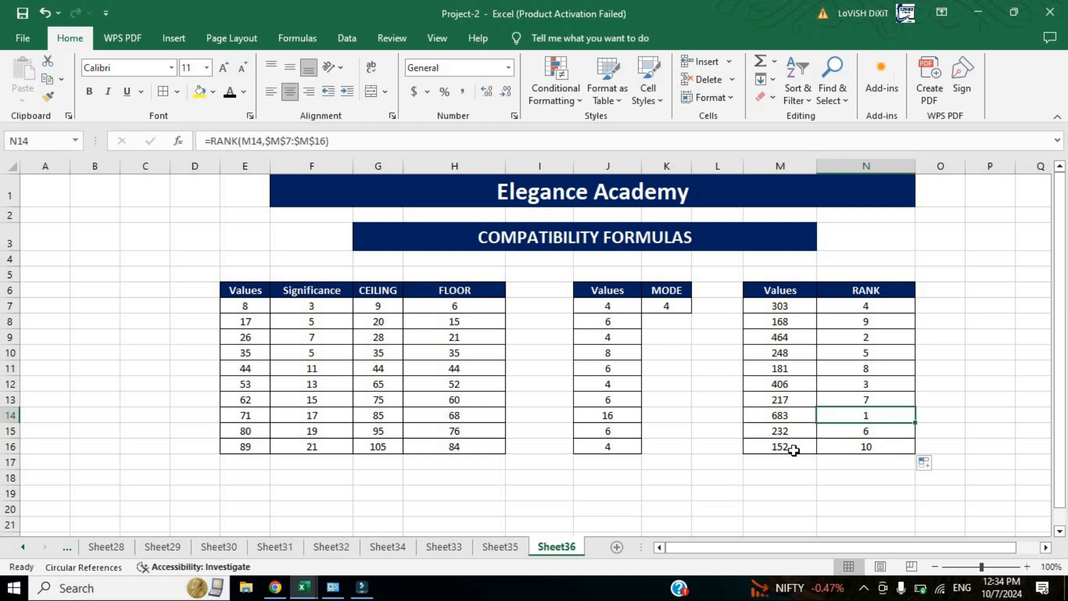
left_click(884, 449)
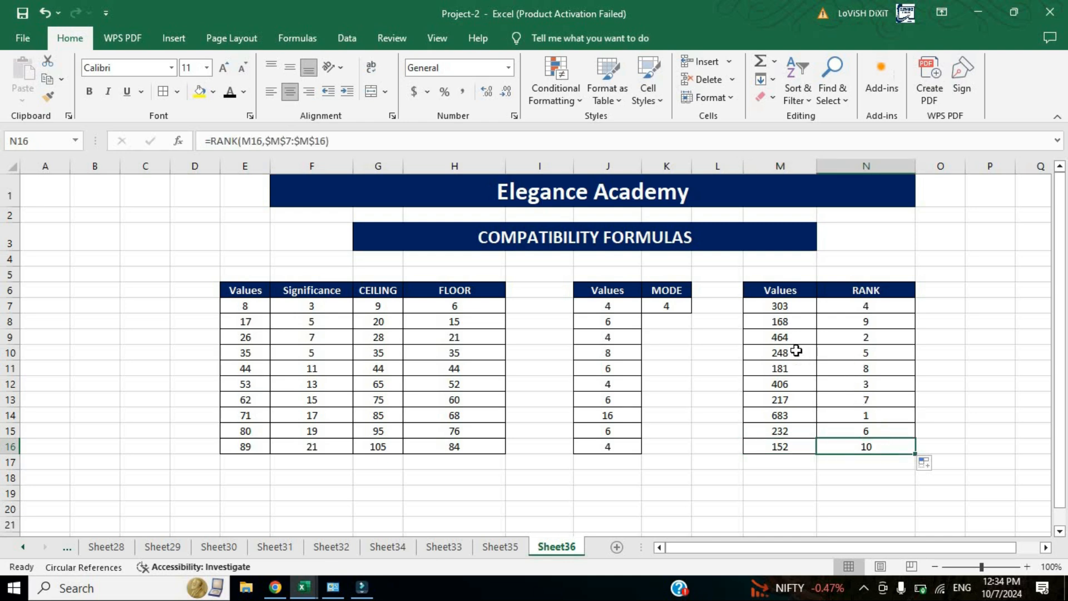
left_click(791, 341)
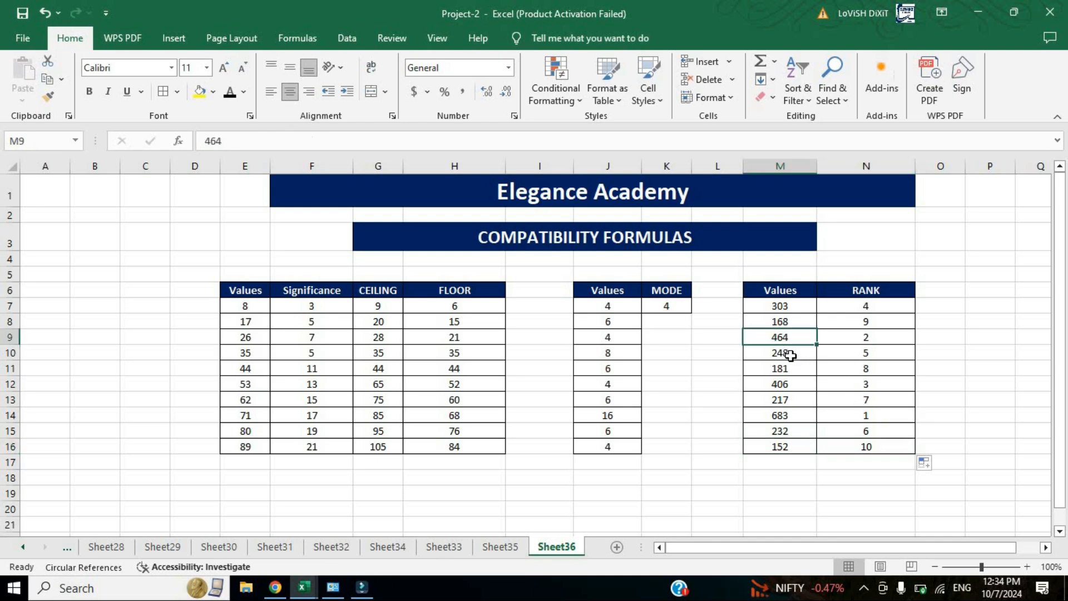
left_click(856, 341)
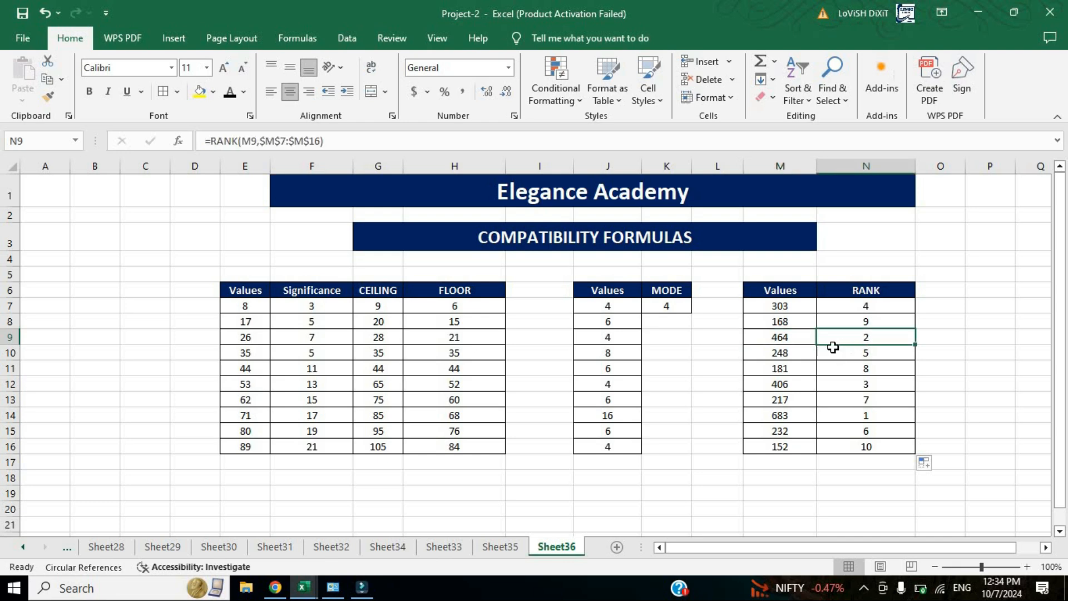
Set the value in M11 to 678 and check its recalculated rank in N11
left_click(789, 368)
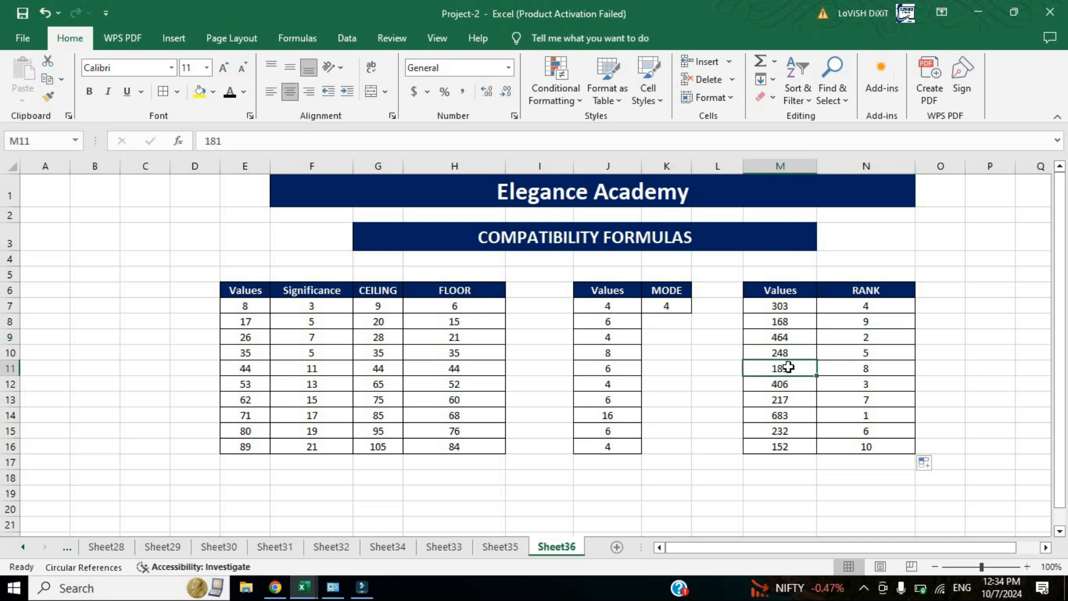
type("678")
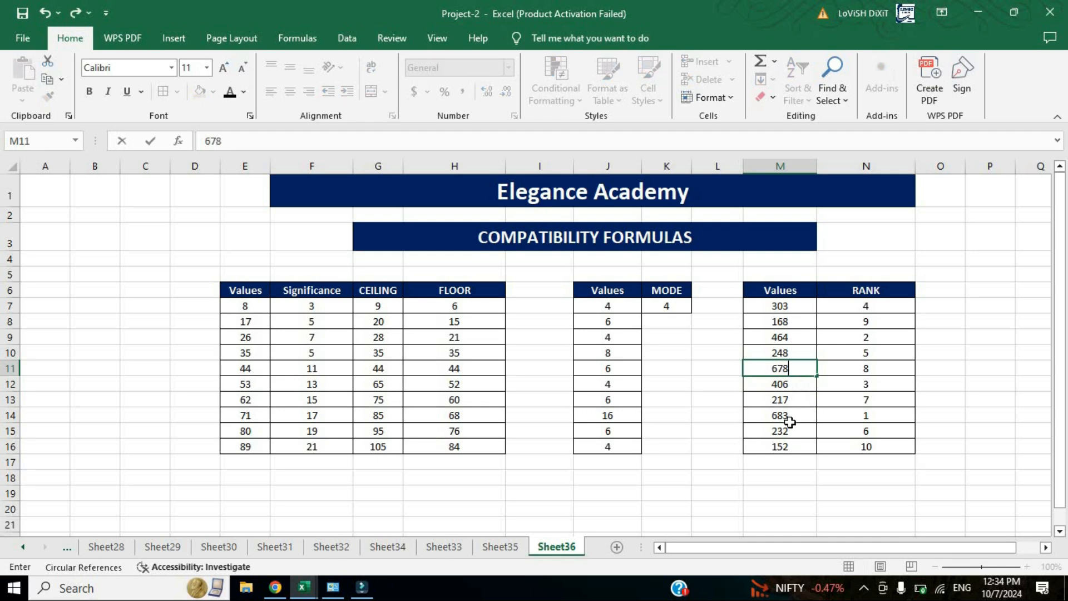
left_click(808, 414)
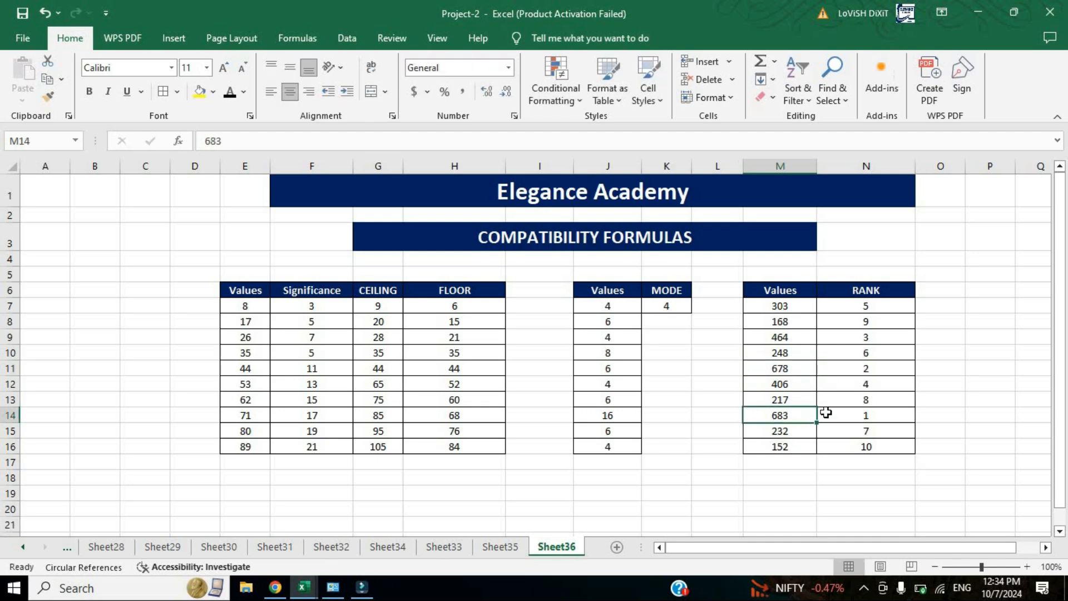
left_click(866, 368)
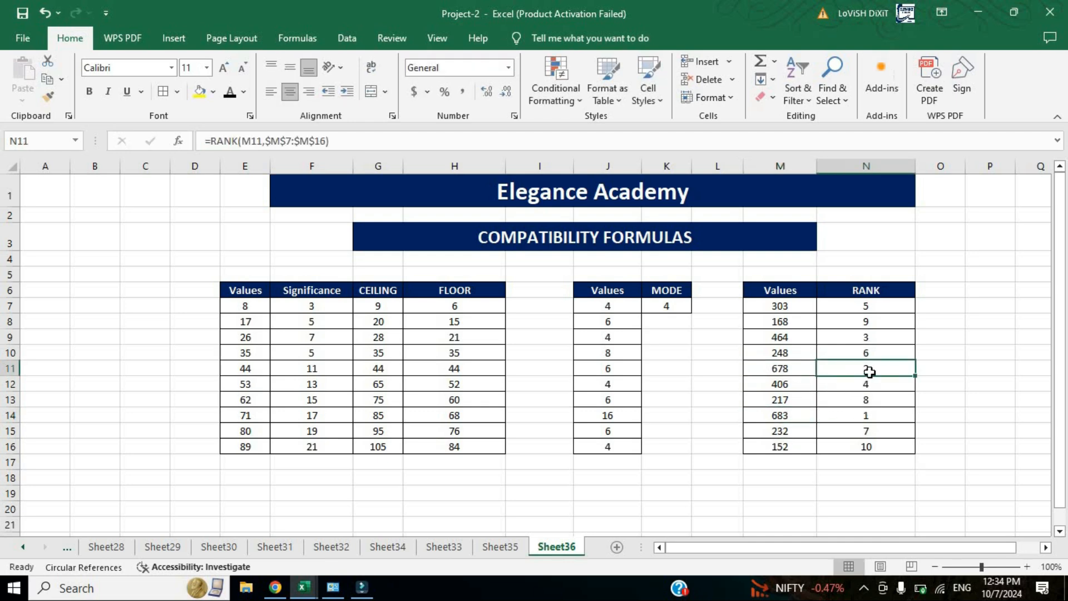
Set the value in M11 to 987 and check its recalculated rank in N11
left_click(802, 368)
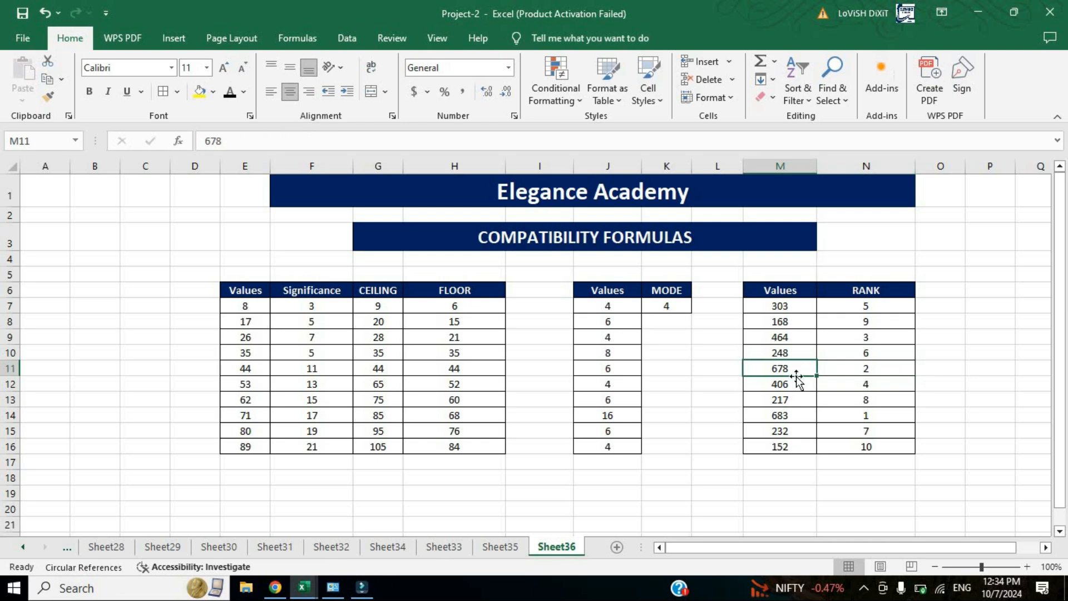
type("987")
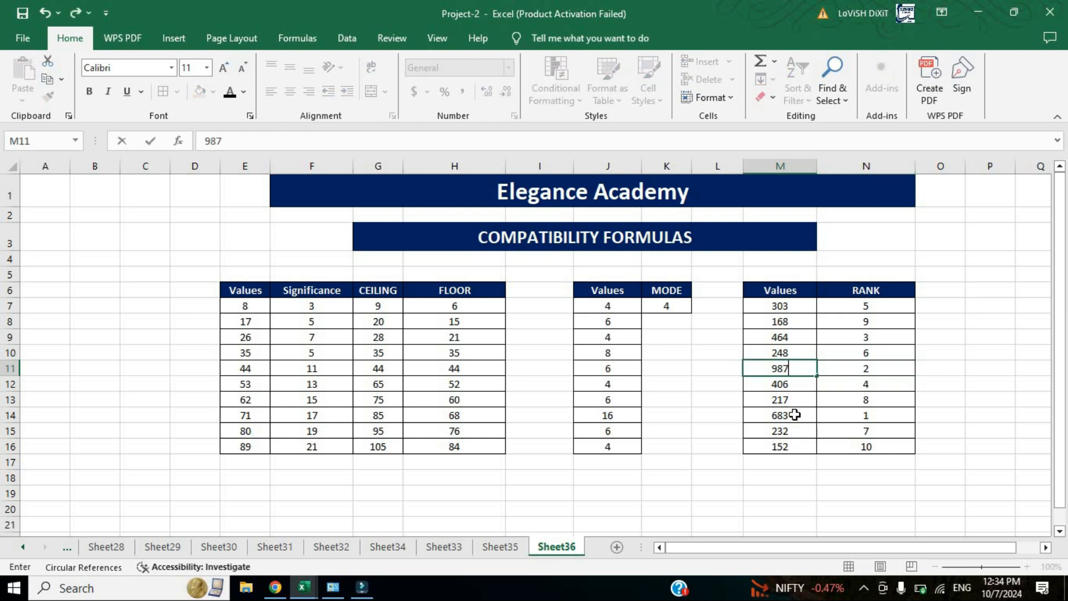
left_click(793, 426)
left_click(783, 370)
left_click(889, 374)
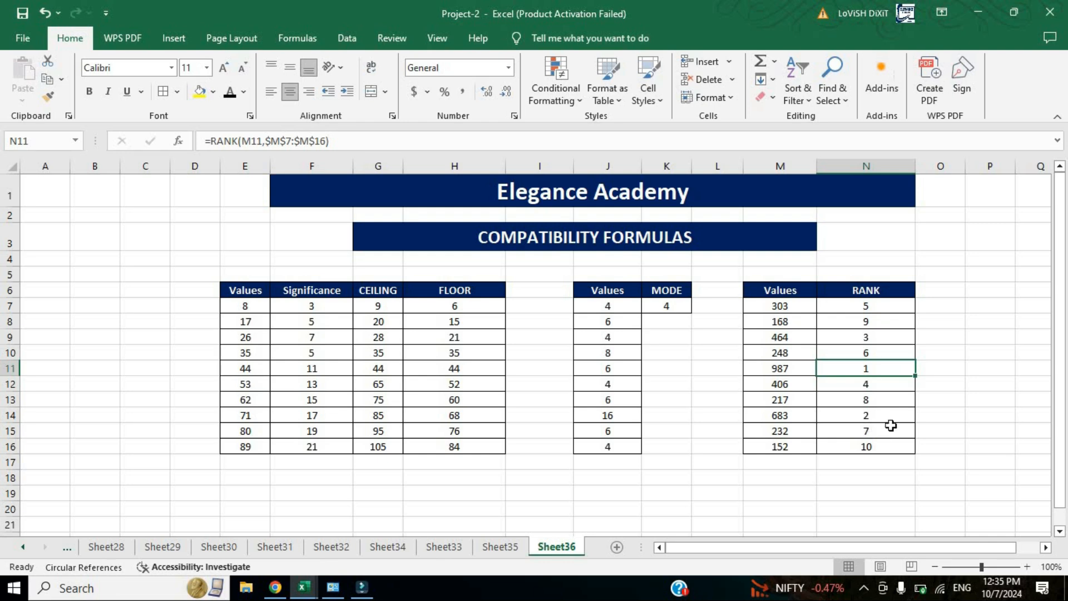
Enter the ascending rank formula =RANK(M7,$M$7:$M$16,1) in O7 and fill it down through O16
left_click(941, 306)
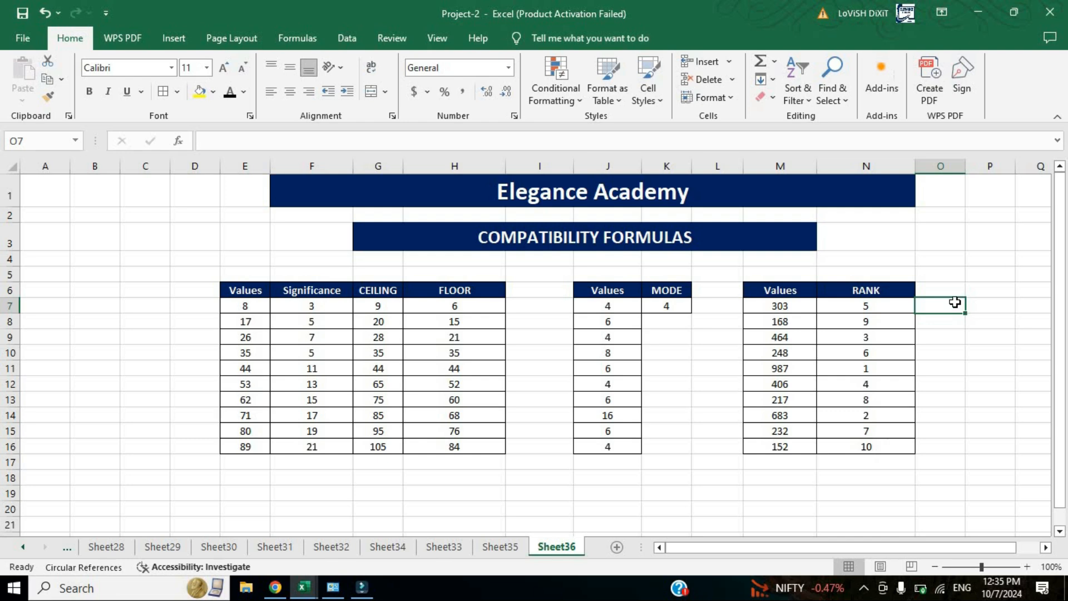
type("=RANK")
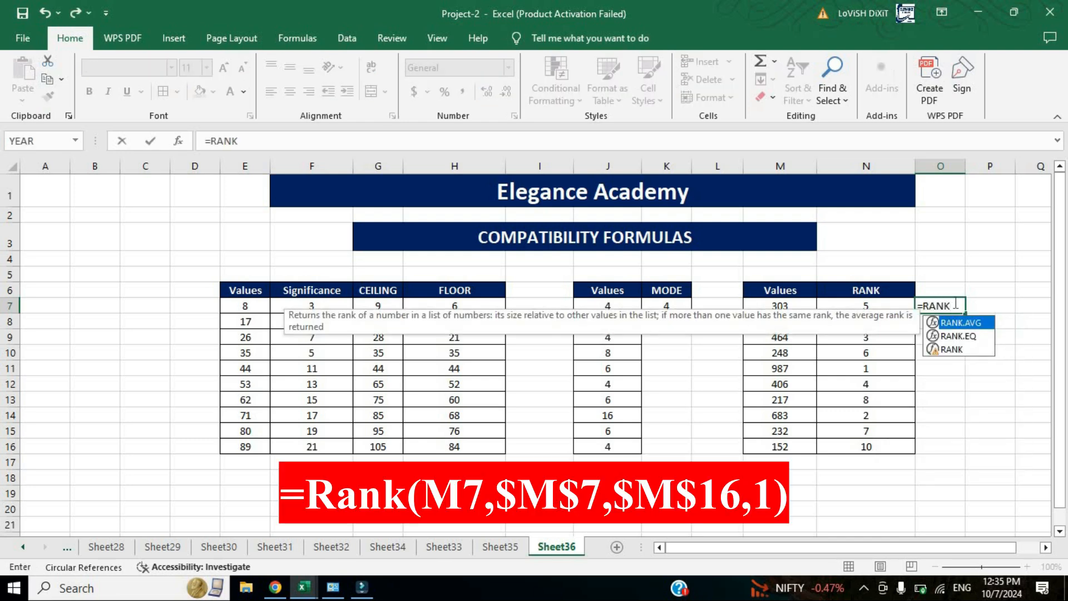
key("Down")
key("Down")
type("(")
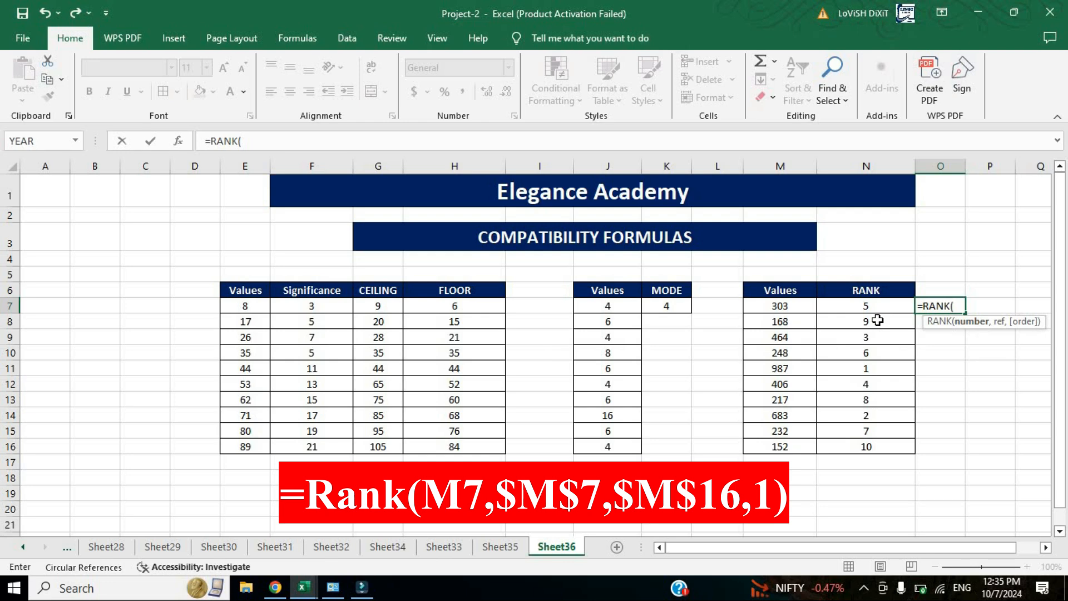
left_click(787, 305)
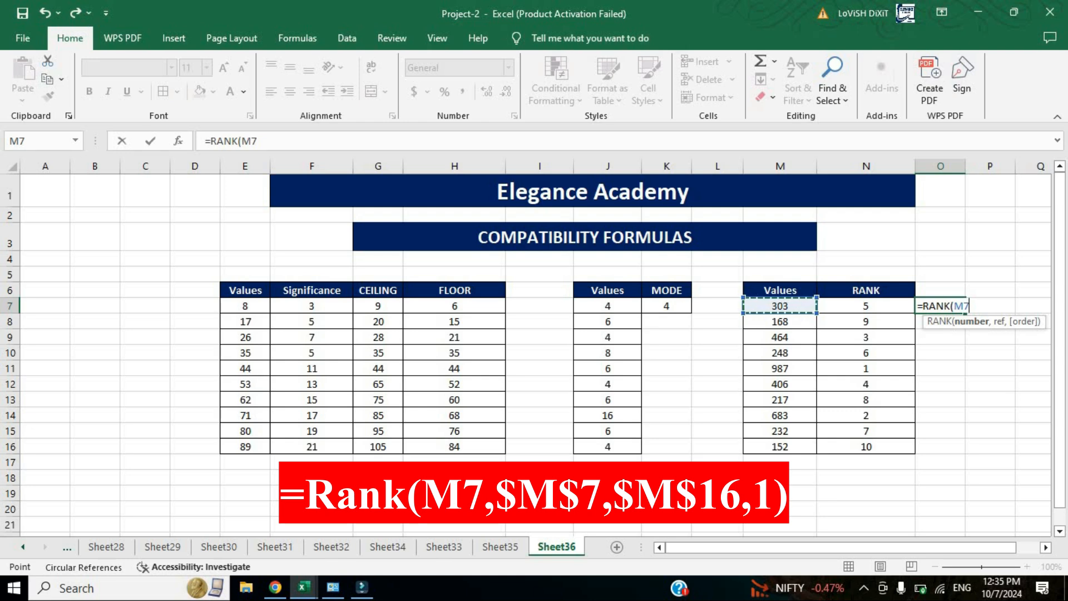
type(",")
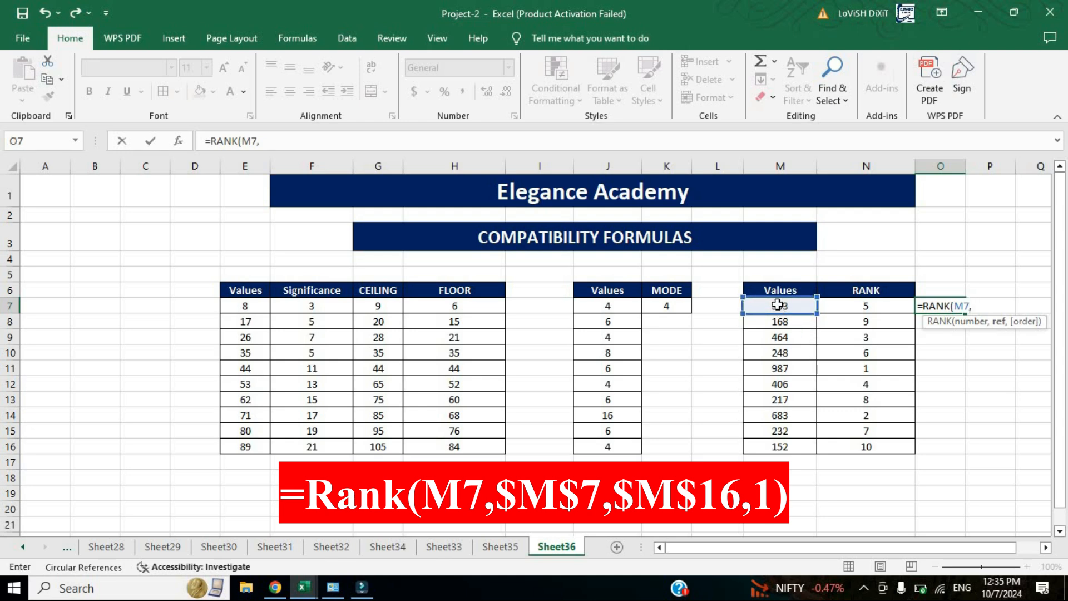
left_click_drag(777, 304, 777, 445)
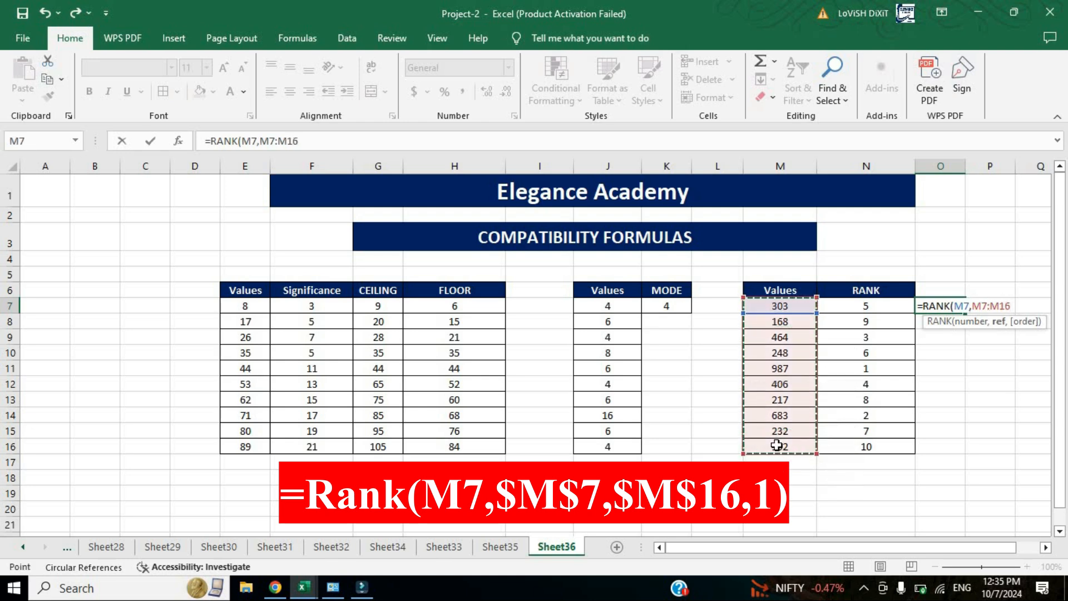
key("F4")
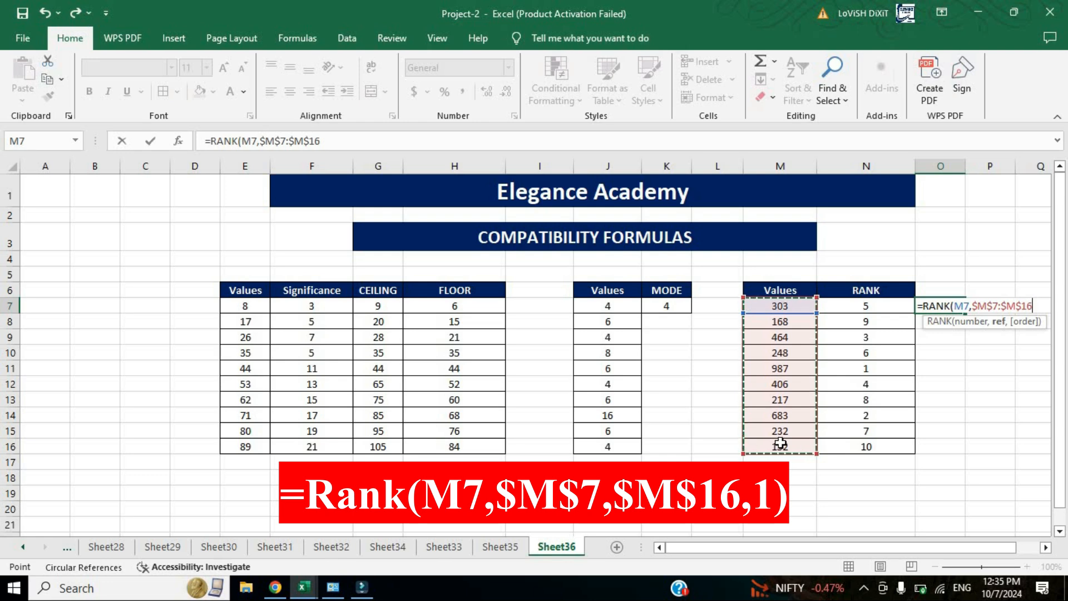
type(",")
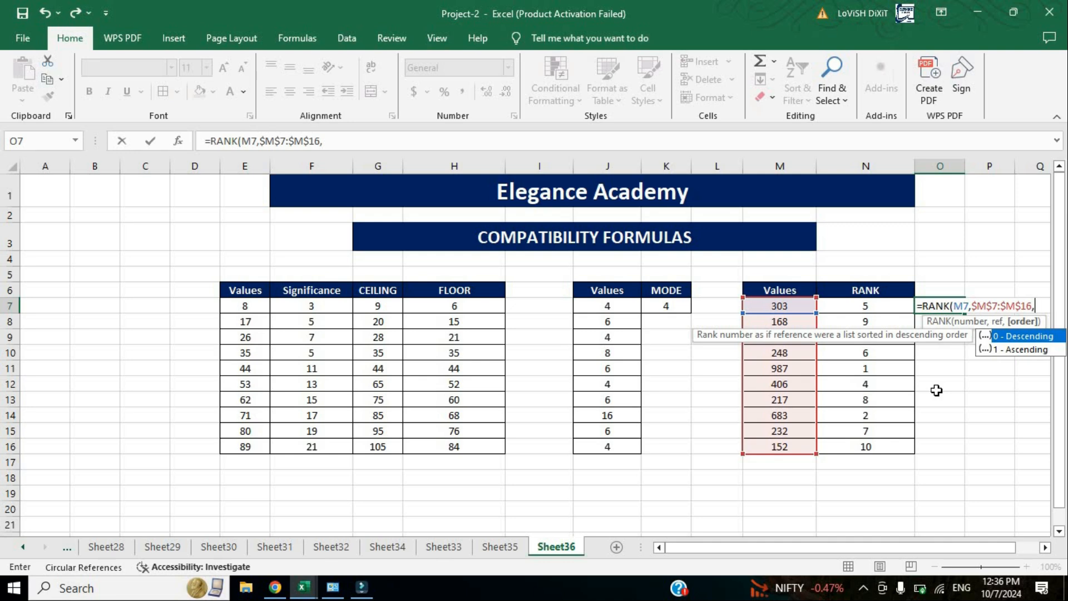
key("Down")
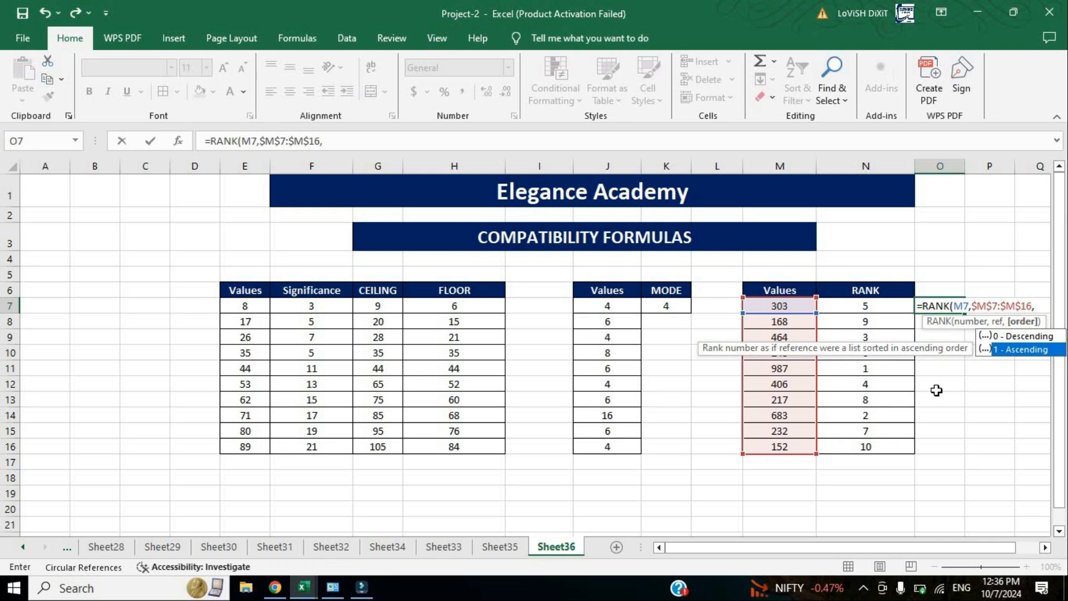
key("Tab")
type(")")
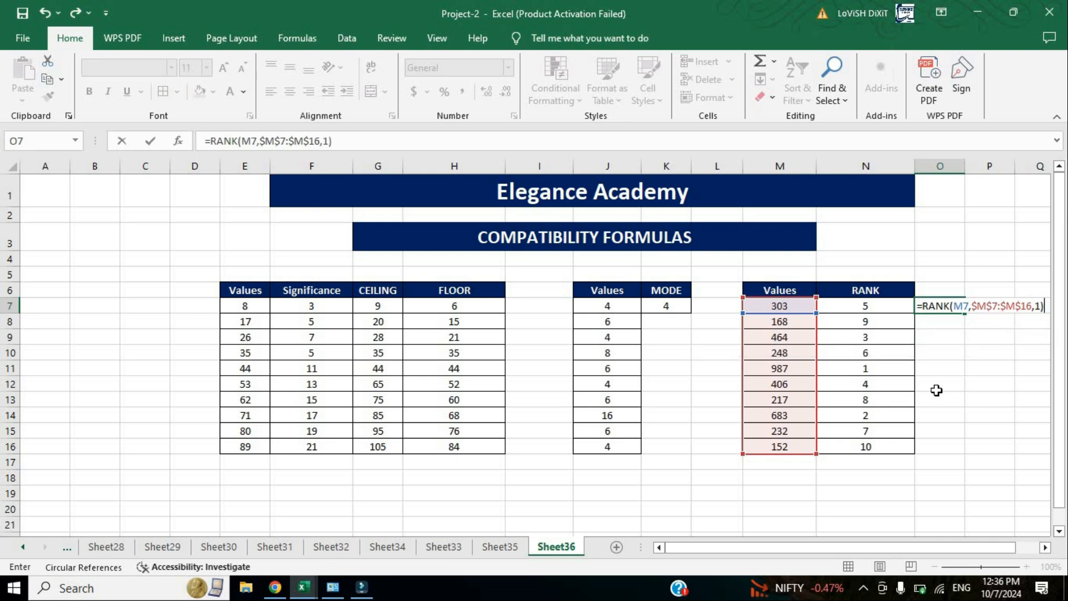
key("Return")
left_click(960, 307)
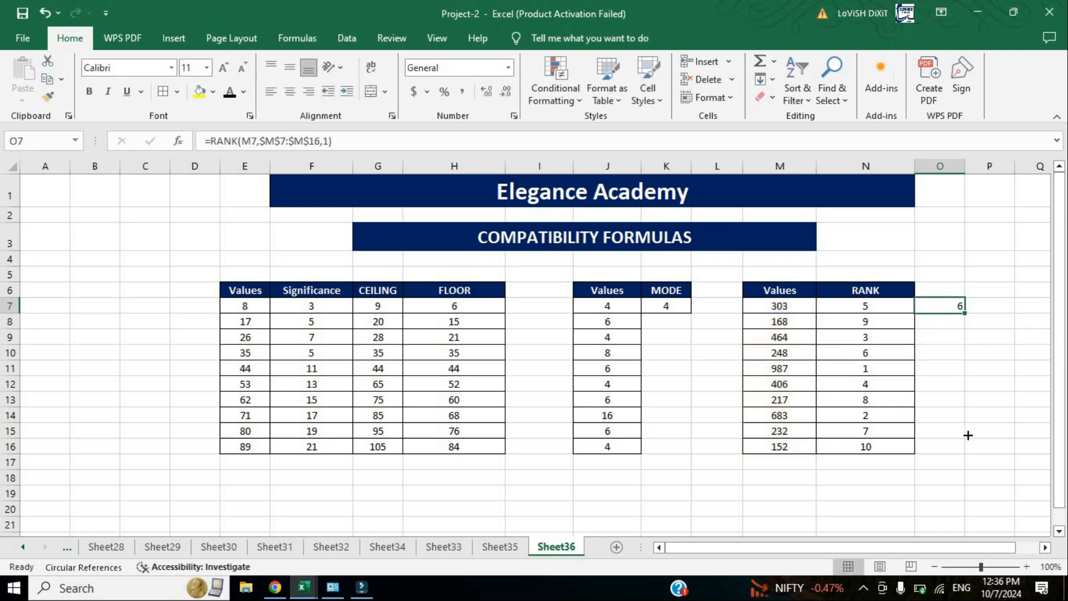
left_click_drag(964, 314, 983, 445)
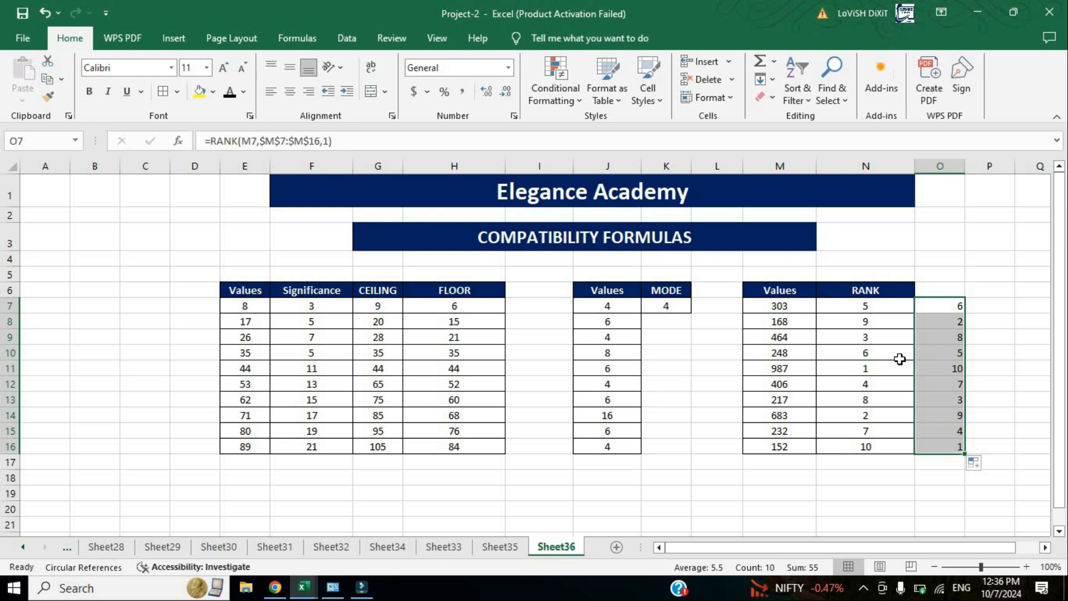
Compare the descending ranks in column N with the ascending ranks in column O for rows 7, 11 and 16
left_click(836, 310)
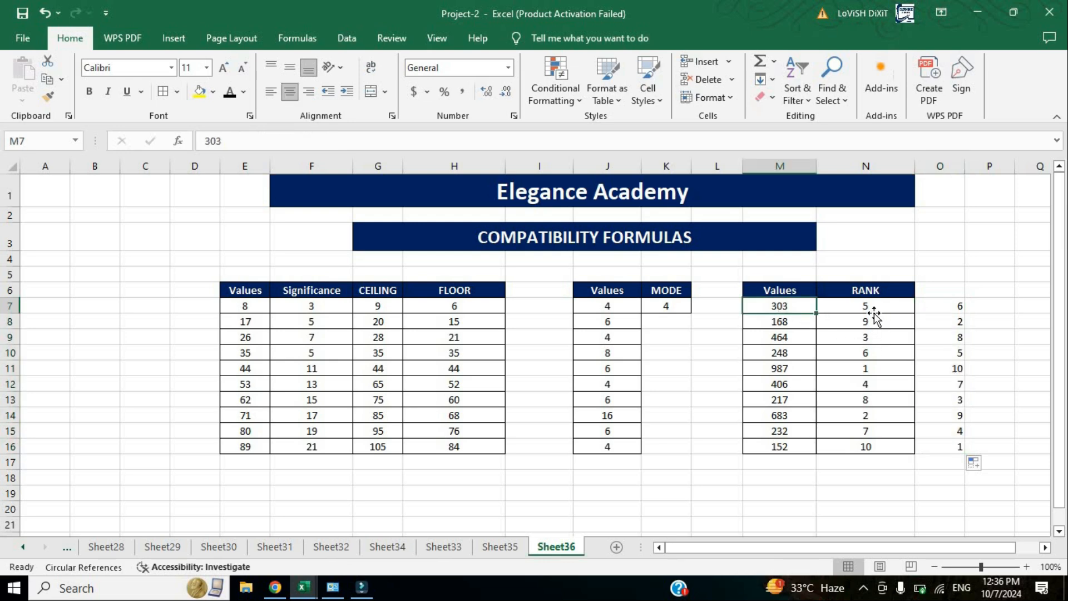
left_click(951, 305)
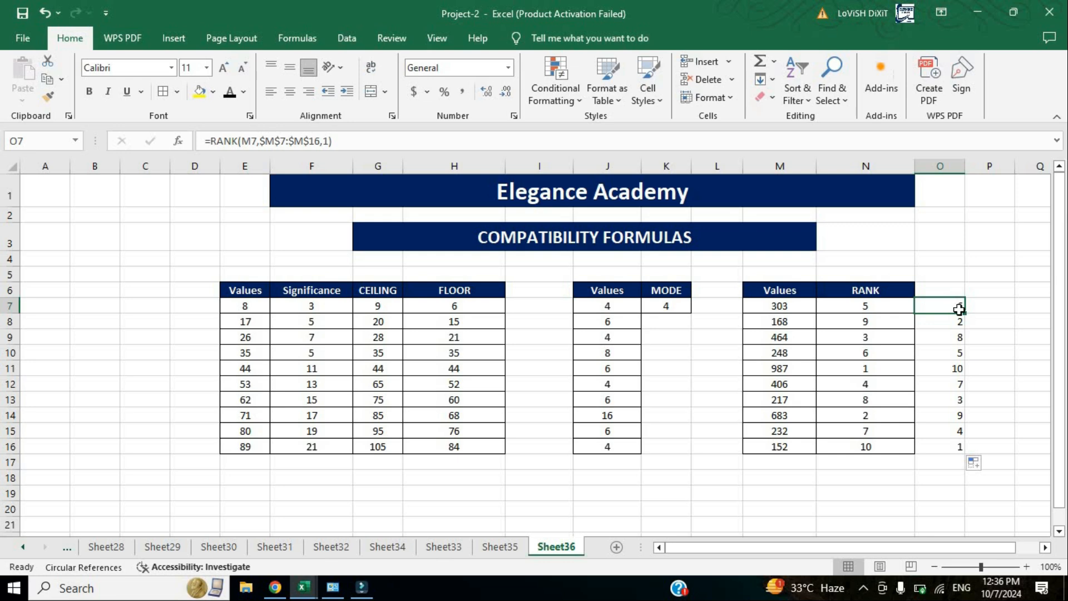
left_click(800, 448)
left_click(862, 448)
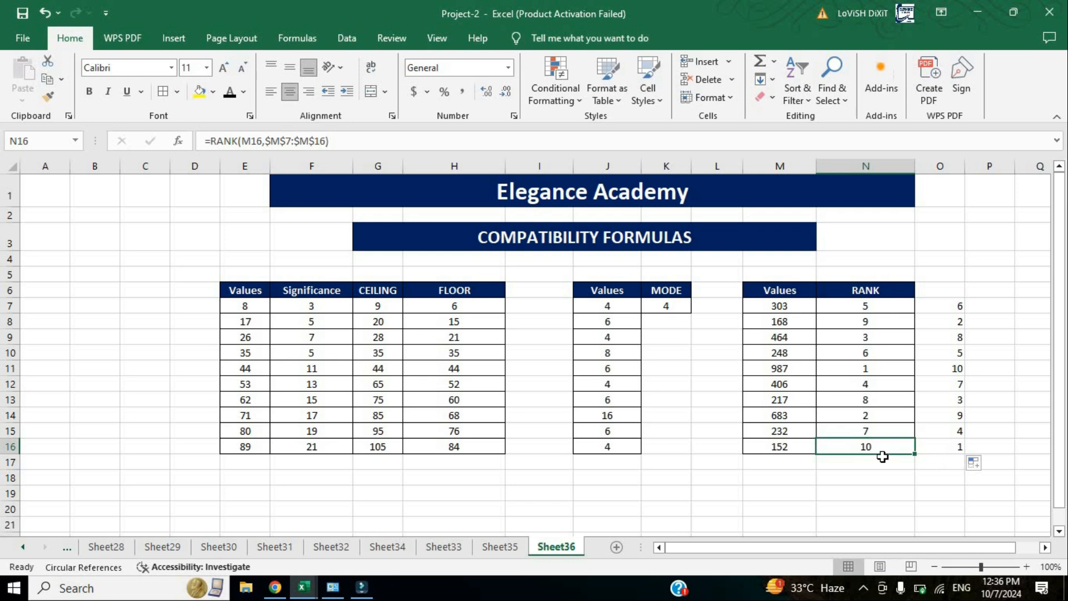
left_click(946, 448)
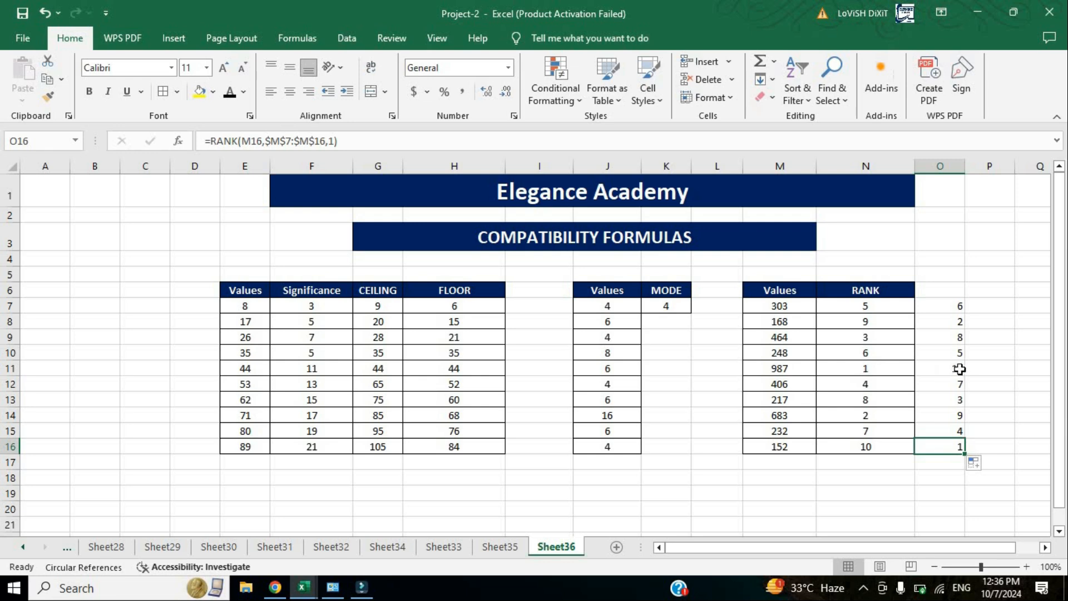
left_click(866, 369)
left_click(948, 370)
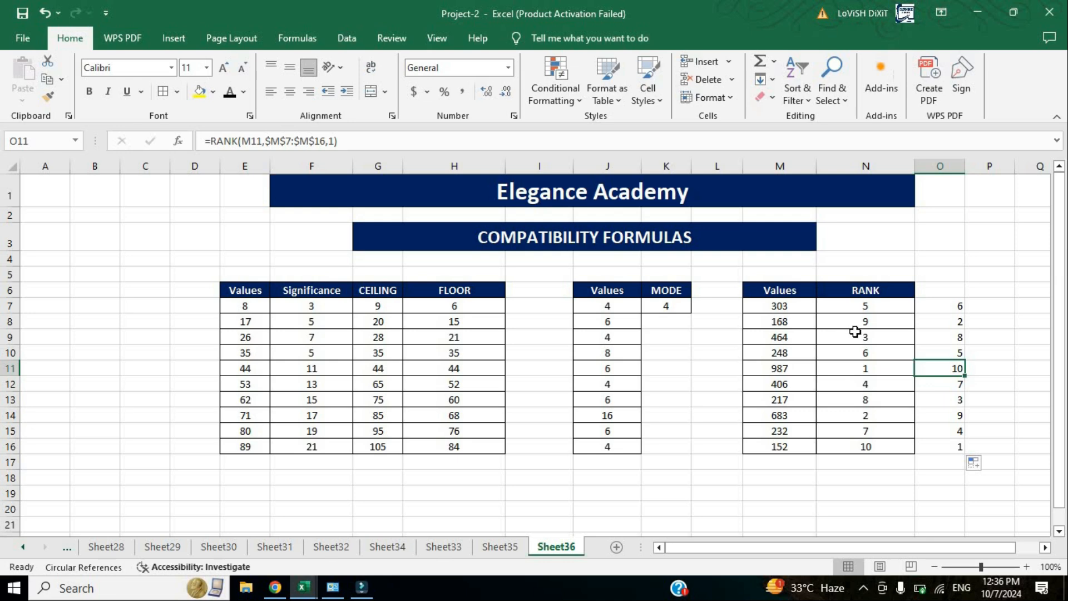
left_click(747, 447)
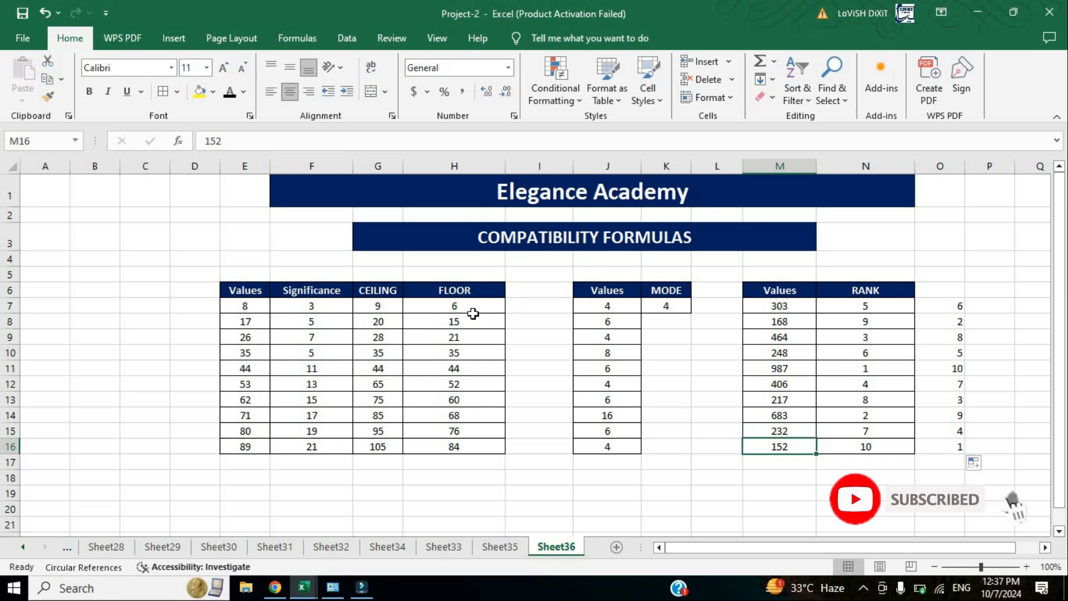